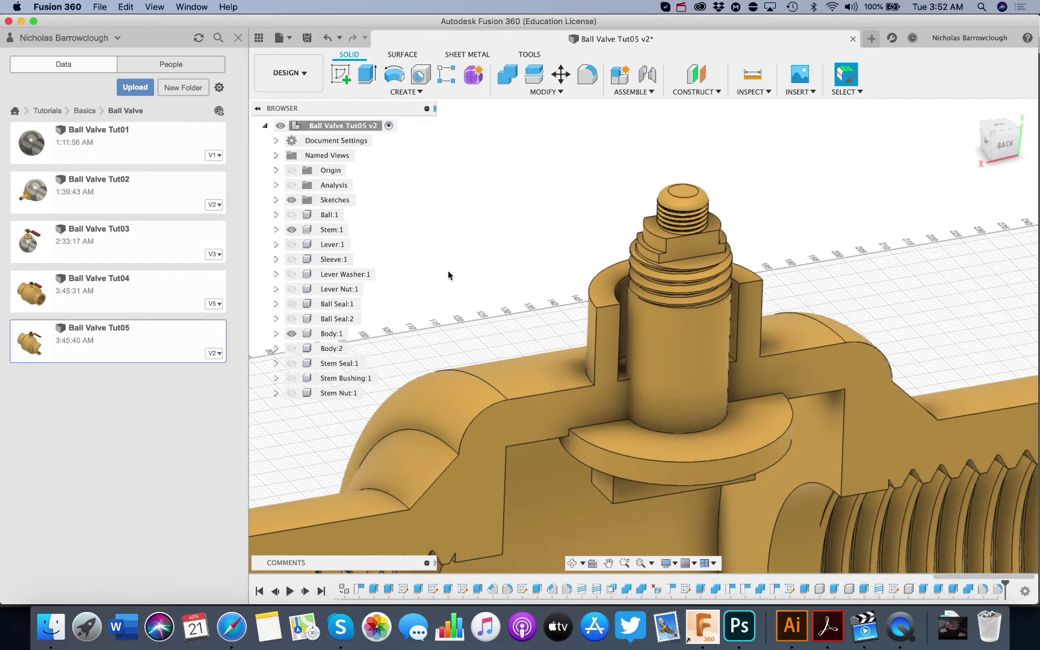
Save the design as a new copy named Ball Valve Tut06 in Tutorials > Basics > Ball Valve
left_click(100, 7)
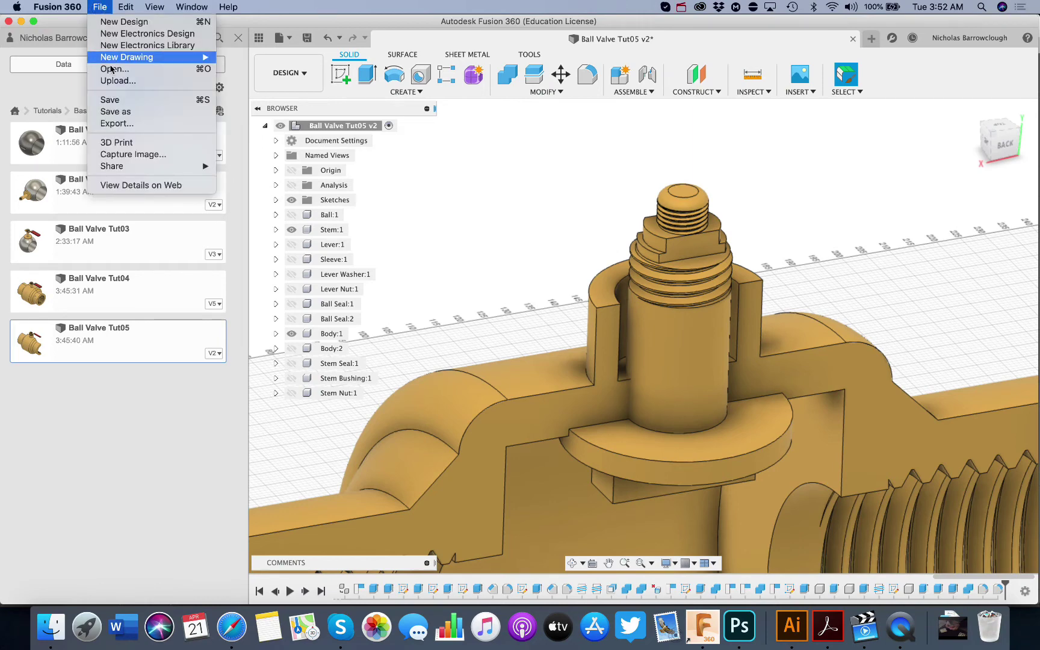
left_click(107, 99)
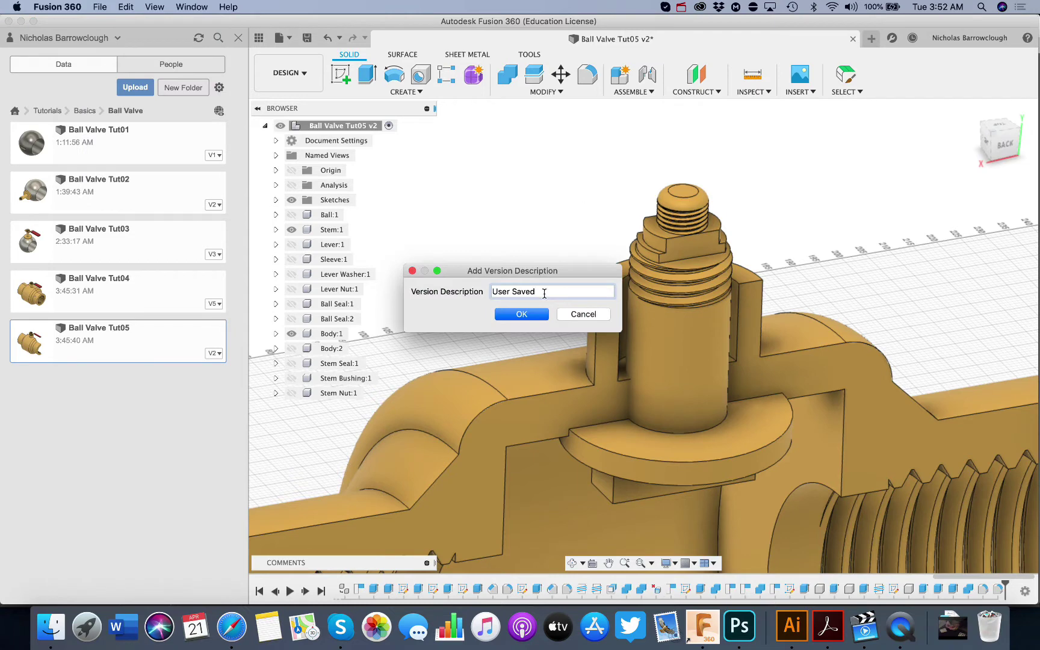
left_click(592, 319)
left_click(99, 7)
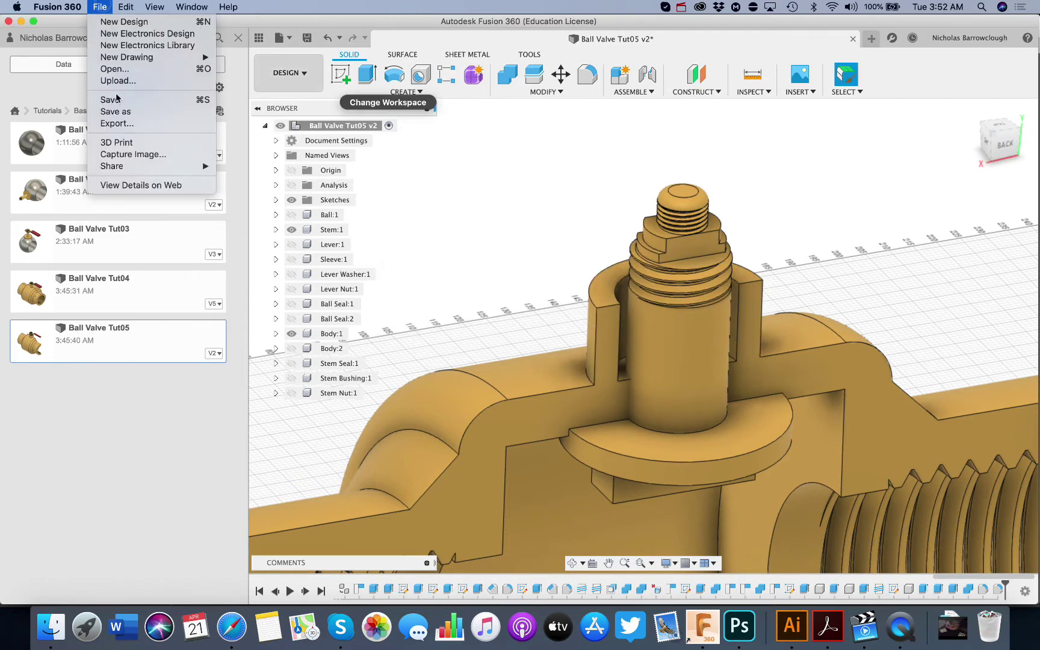
left_click(116, 112)
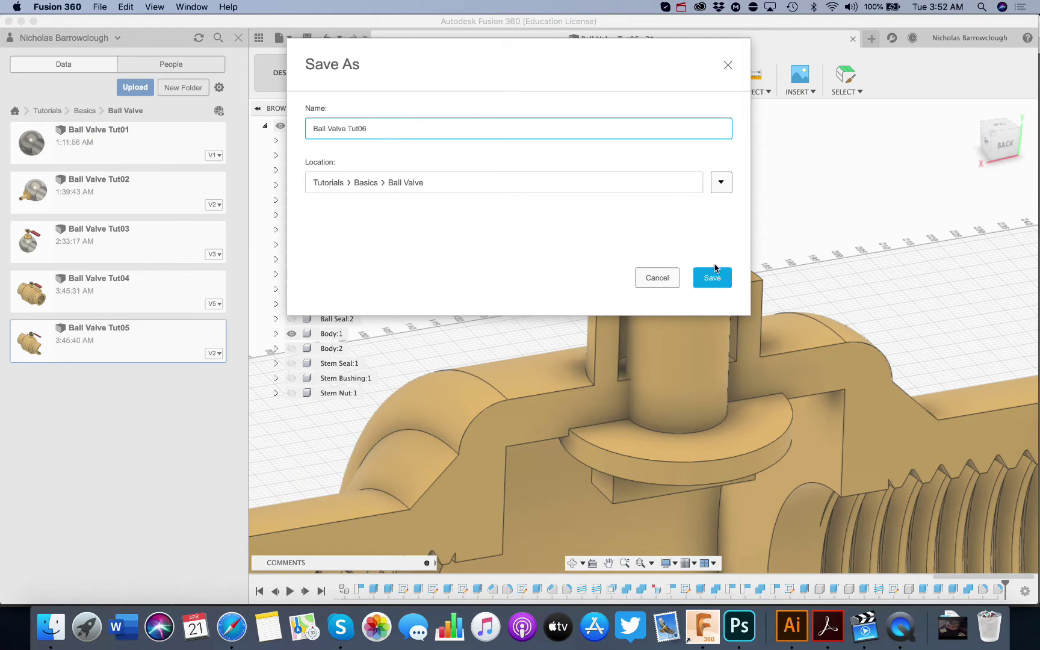
left_click(714, 276)
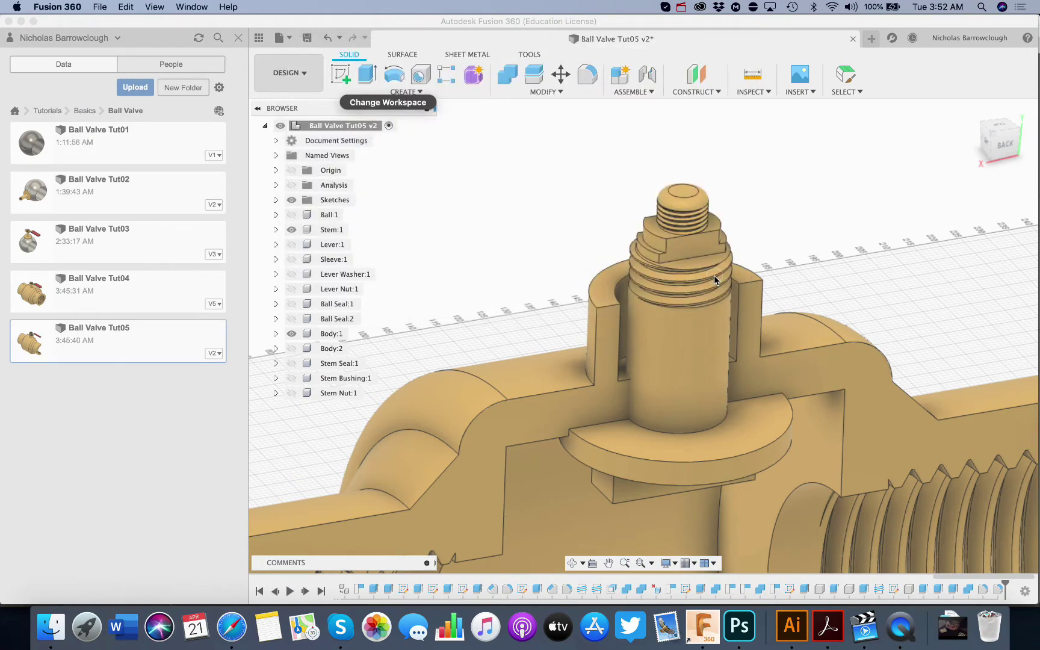
left_click(515, 315)
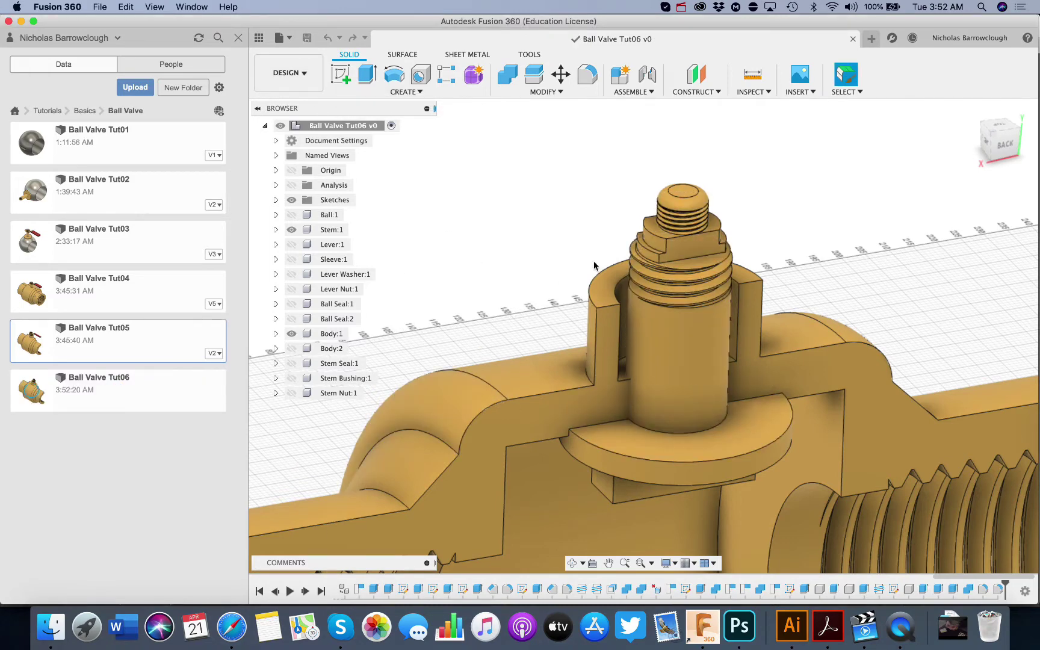
scroll(653, 331, "down", 3)
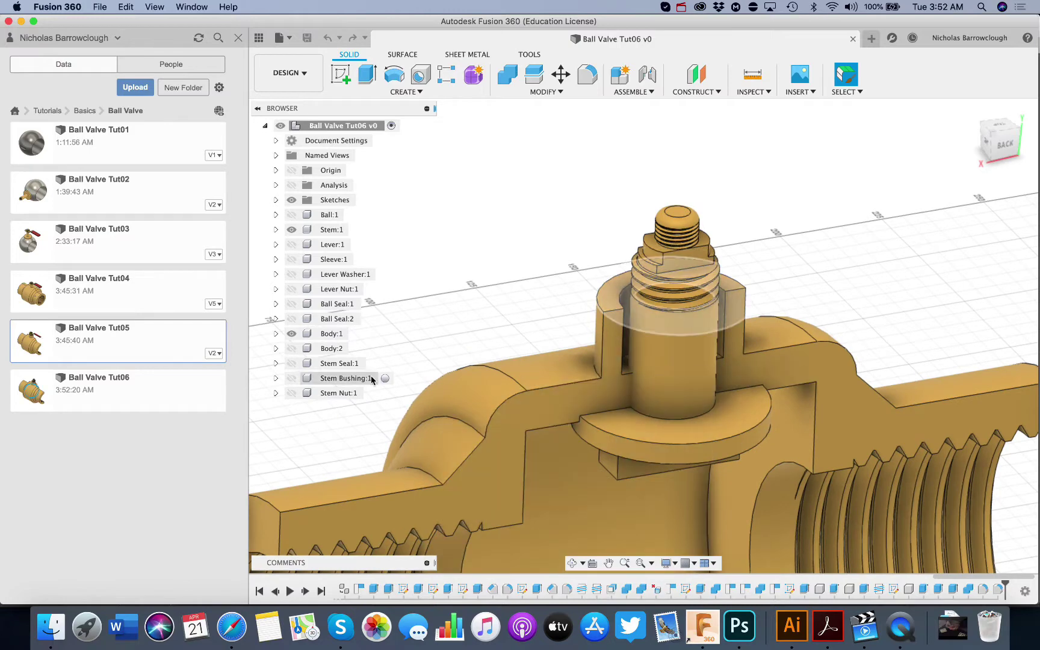
Start a Joint and pick the stem's bottom snap point as the first component
left_click(649, 93)
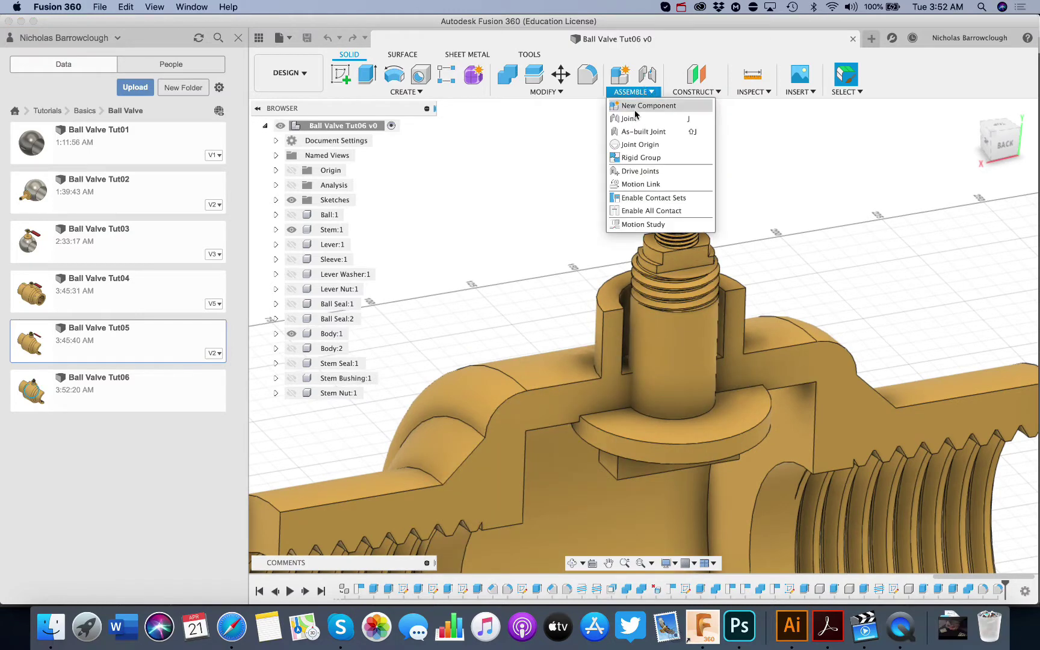
left_click(640, 93)
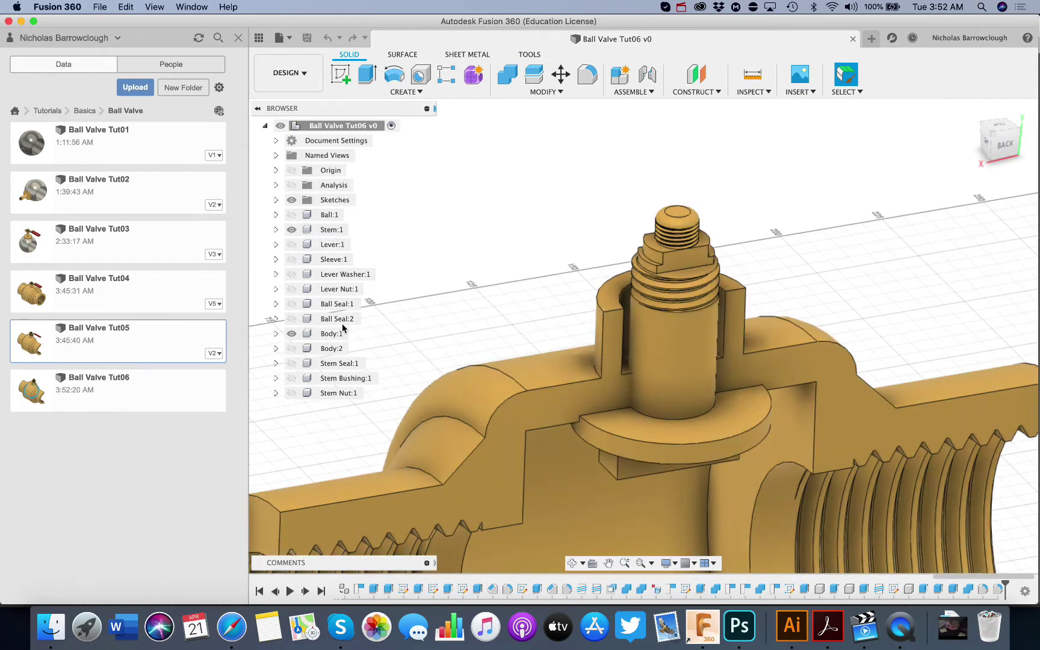
left_click(640, 93)
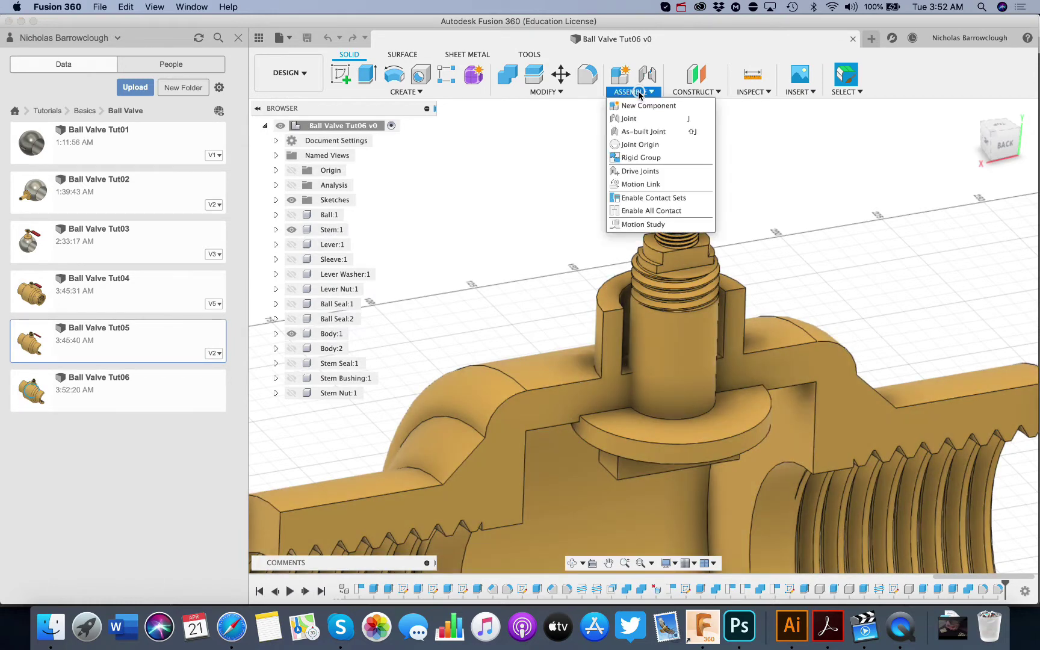
left_click(629, 119)
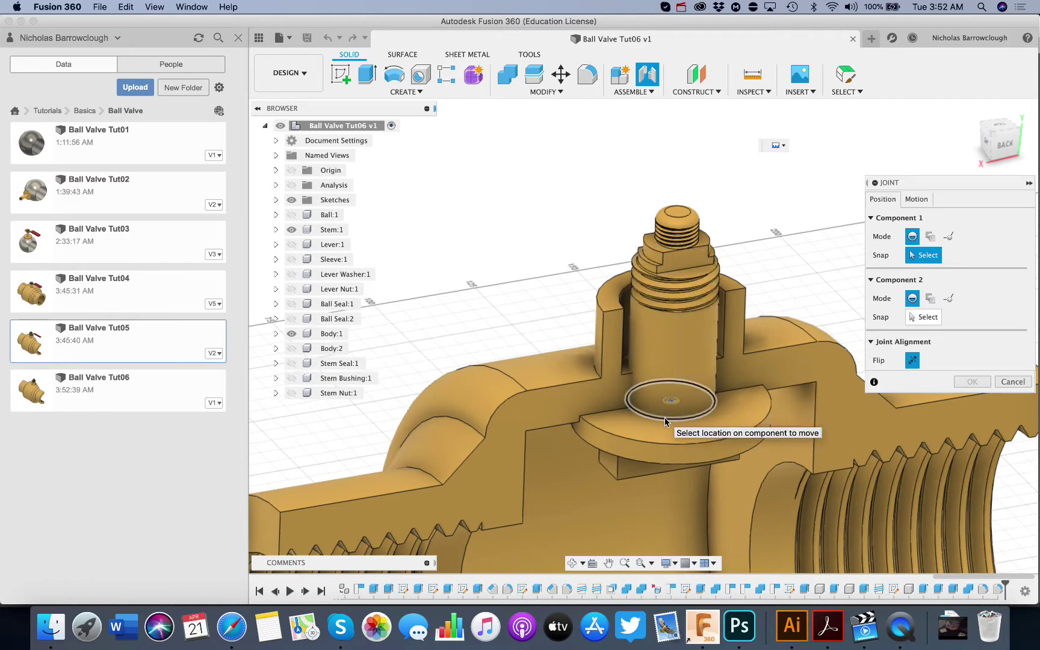
left_click(665, 417)
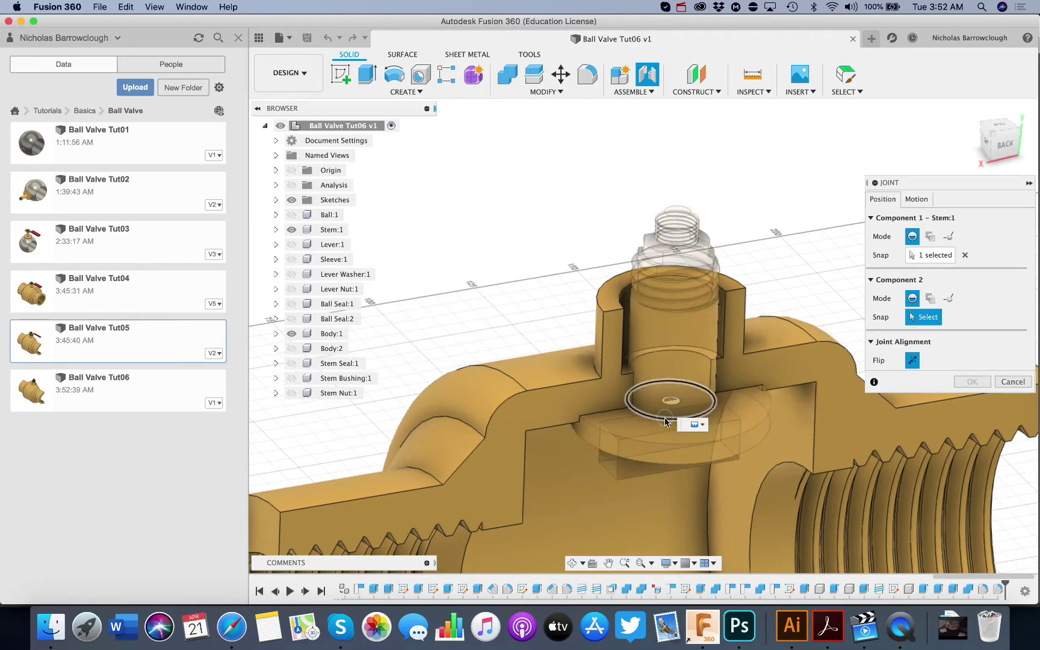
Look down into the body and hide Stem:1 to expose the seat
left_click(571, 563)
left_click_drag(672, 401, 662, 349)
key("Escape")
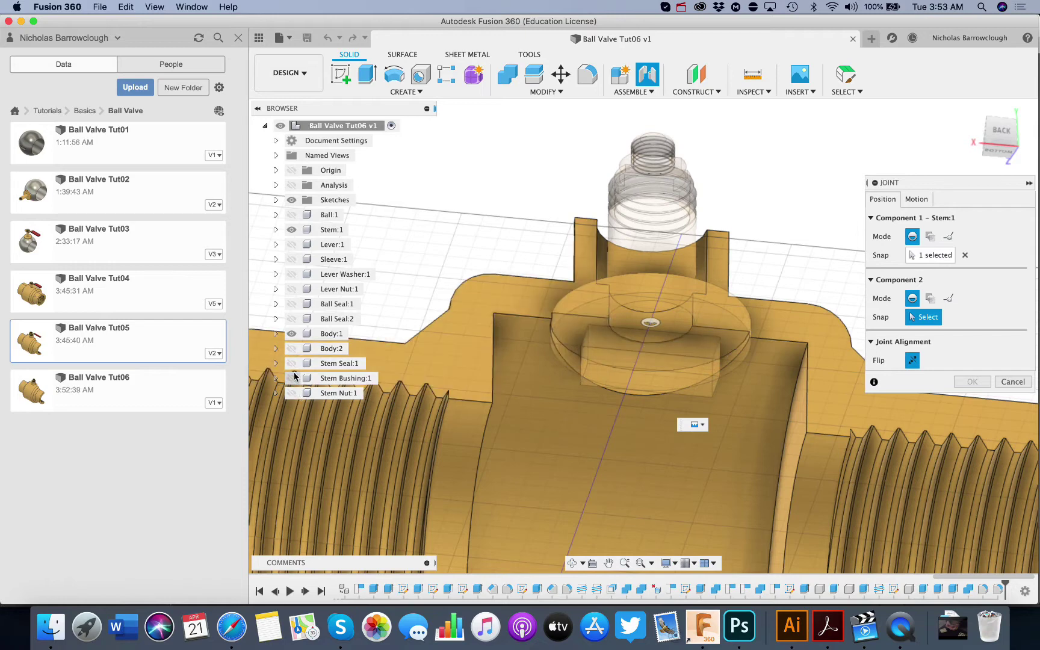
left_click(292, 230)
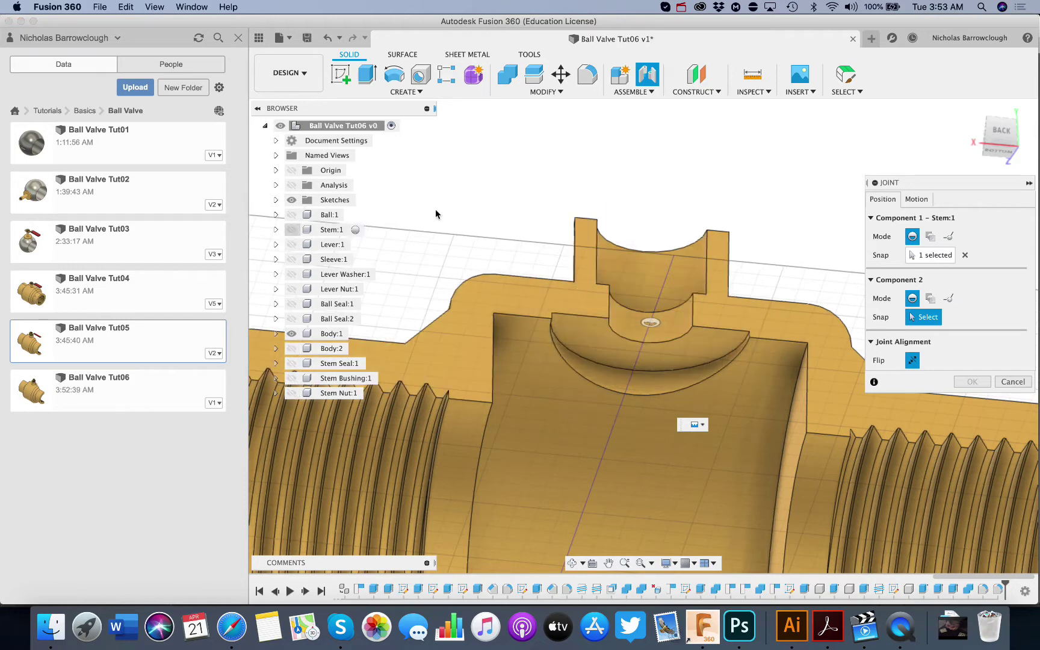
Snap the stem to the body's seat as a Revolute joint, show Stem:1 and animate it
left_click(625, 341)
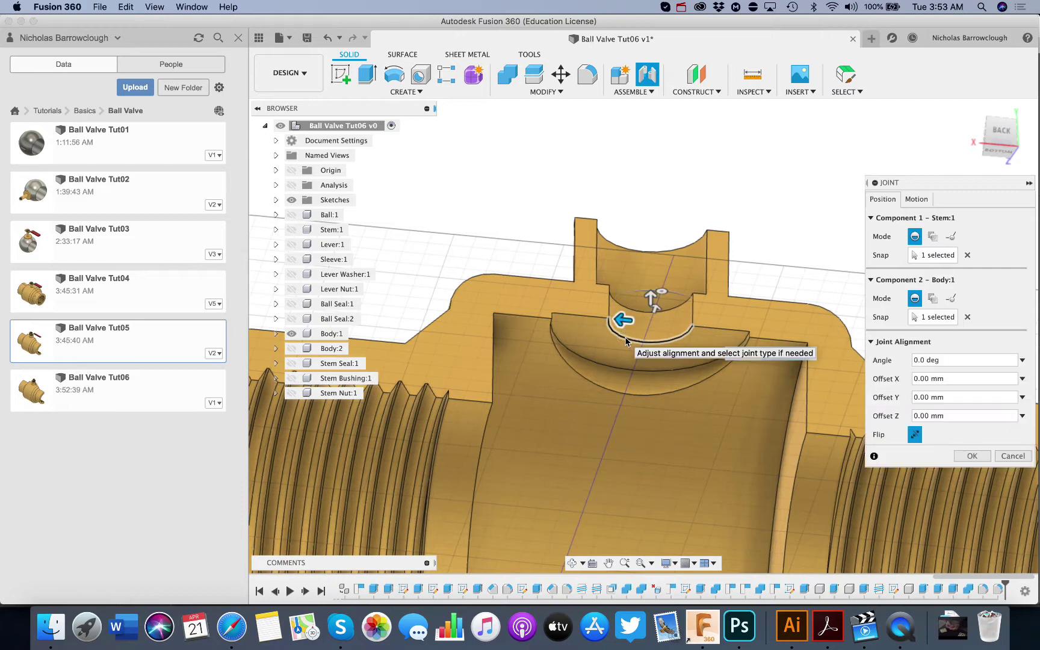
left_click(916, 200)
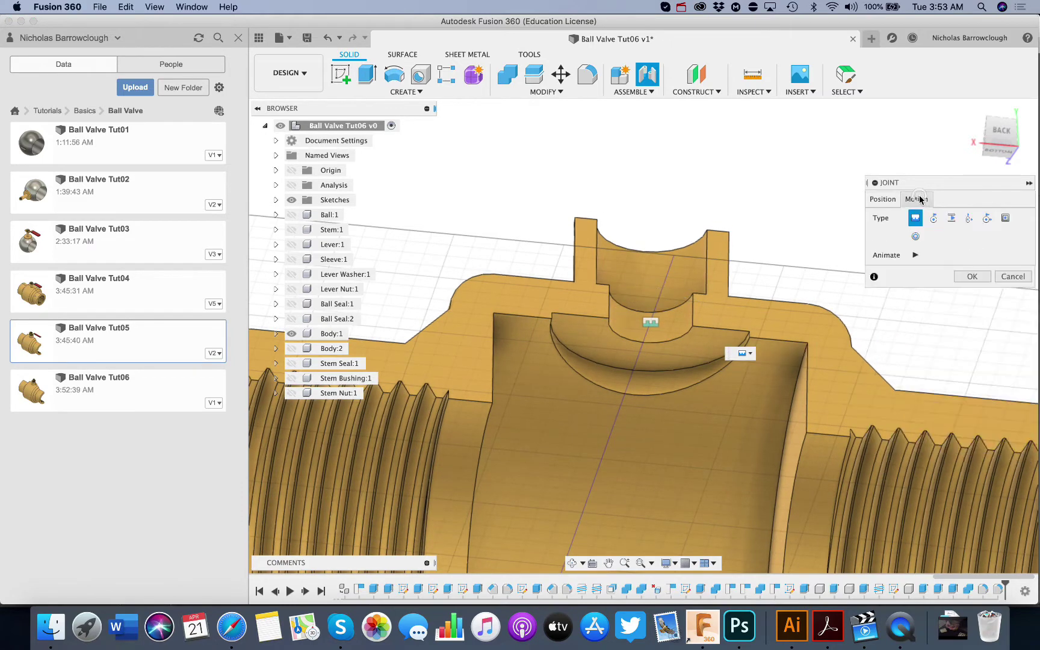
left_click(934, 220)
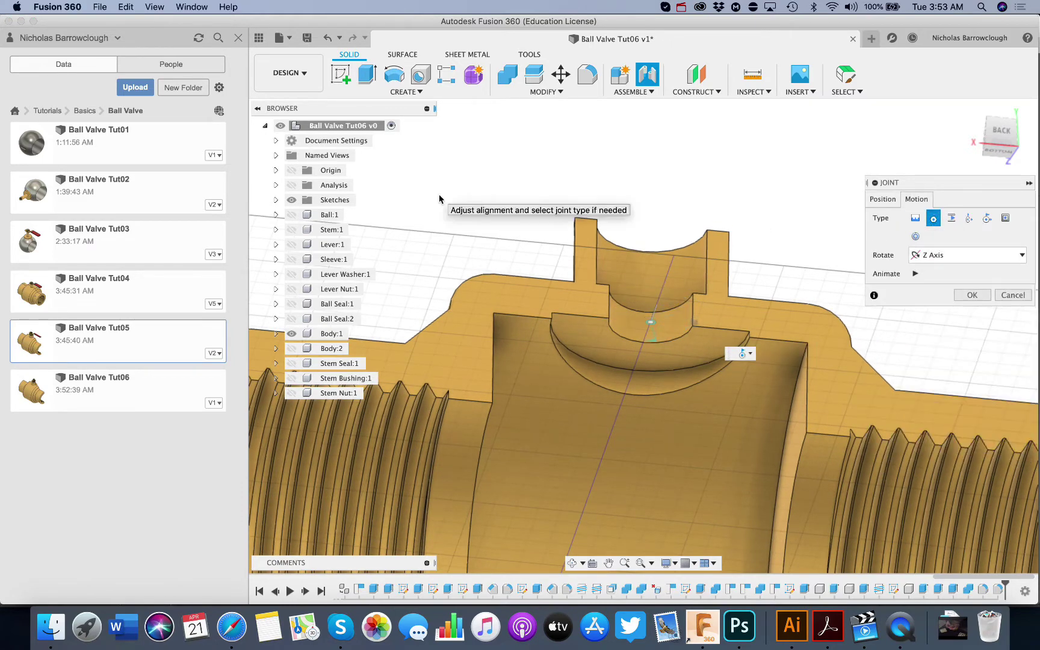
left_click(1000, 133)
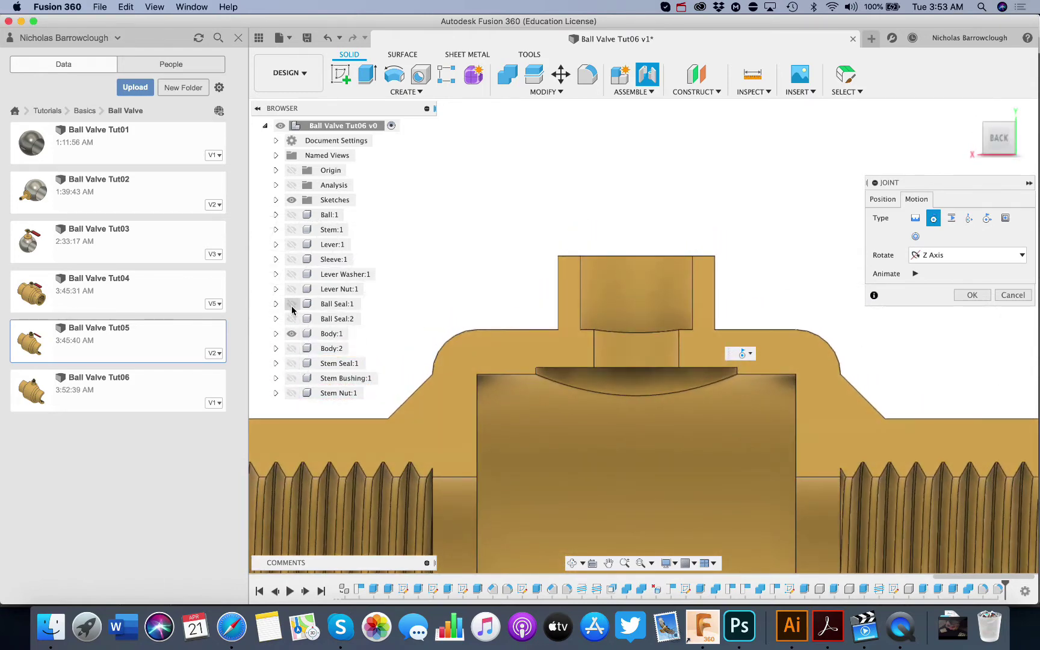
left_click(293, 230)
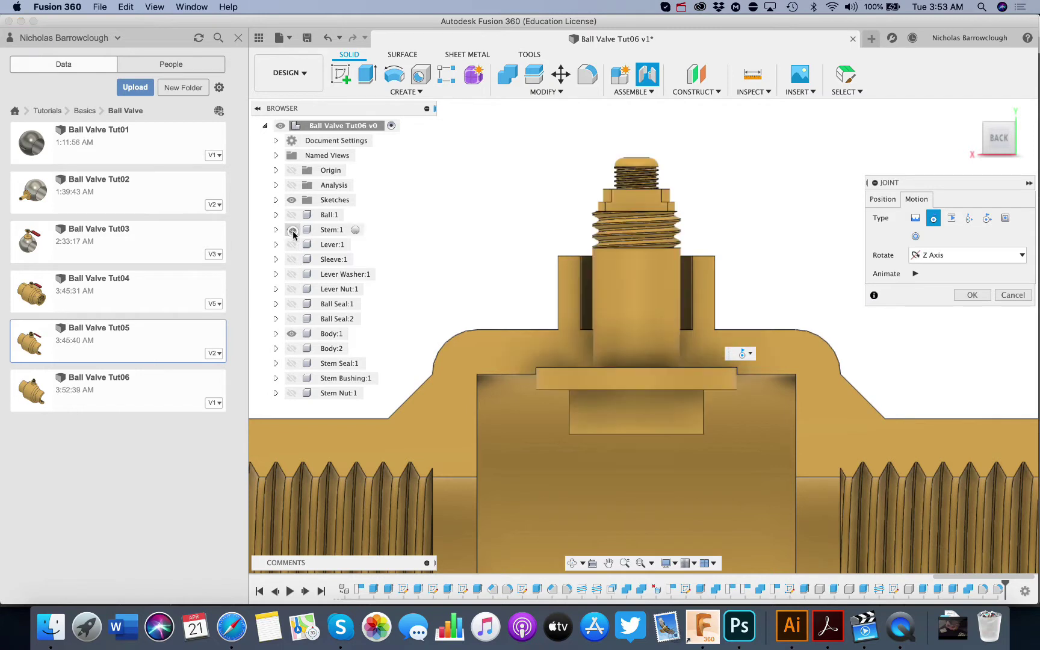
left_click(915, 274)
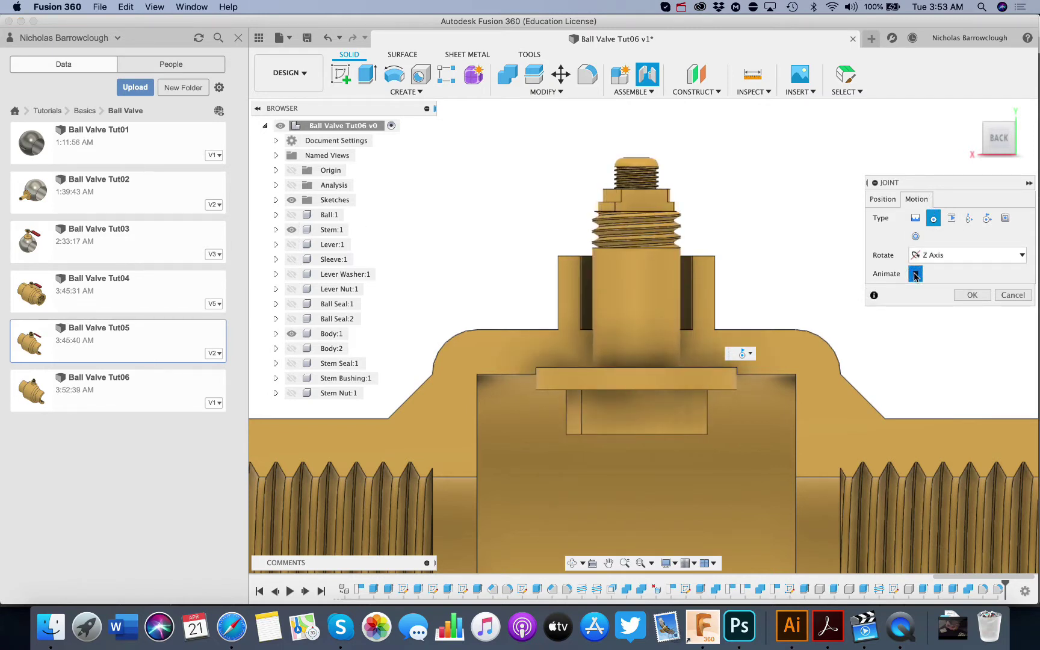
Orbit down to a straight top-down view of the valve
left_click(571, 563)
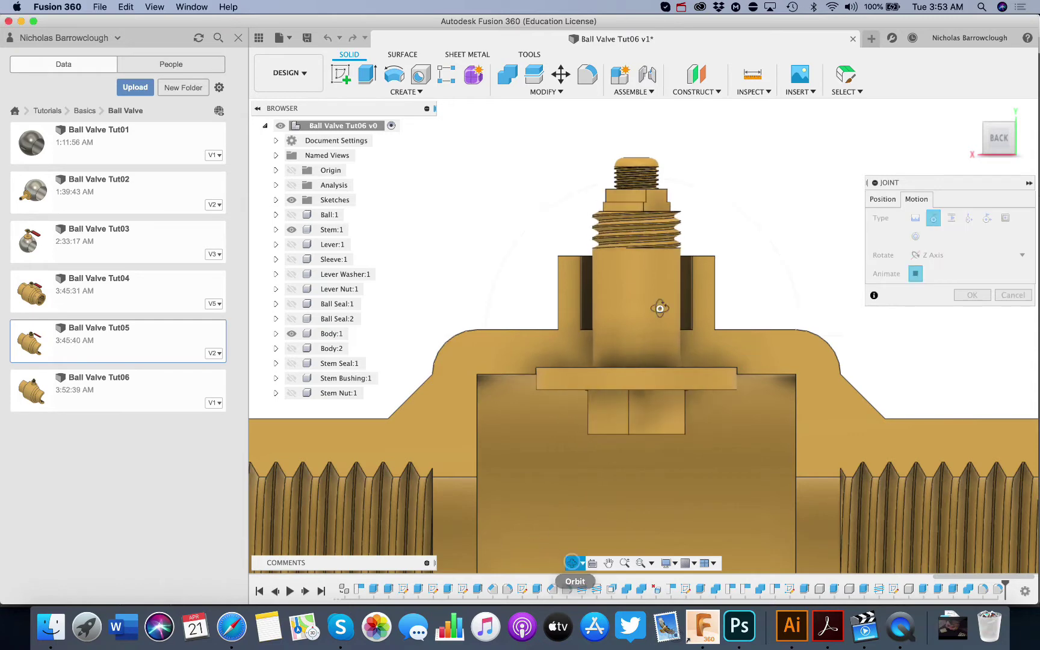
left_click_drag(659, 306, 671, 337)
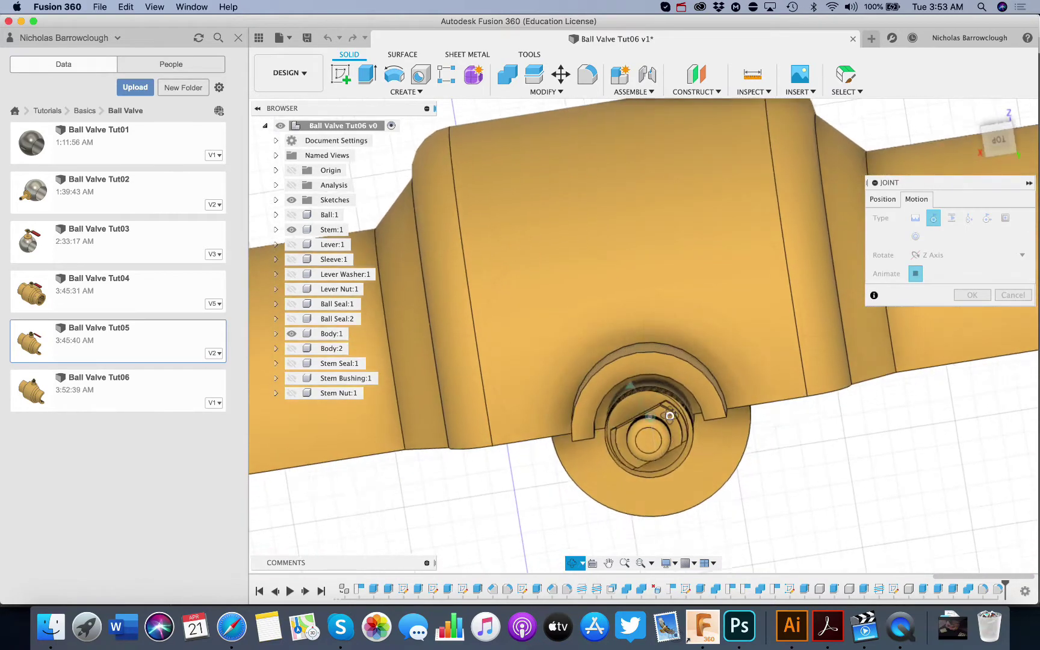
left_click(1000, 140)
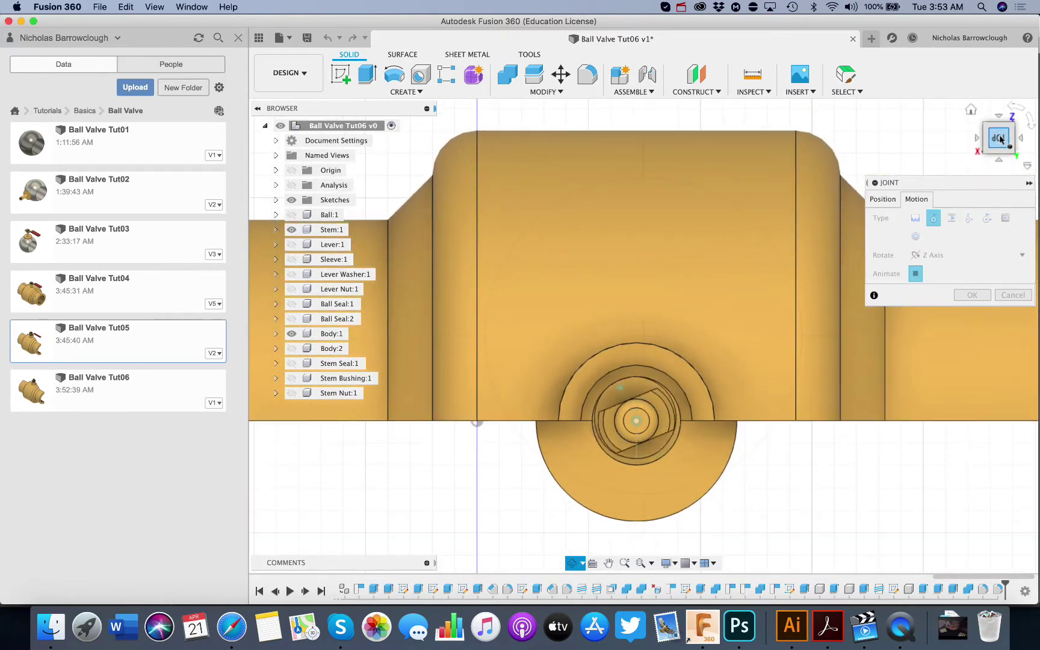
key("Escape")
Confirm the revolute stem joint and view the stem from an angle
left_click(973, 295)
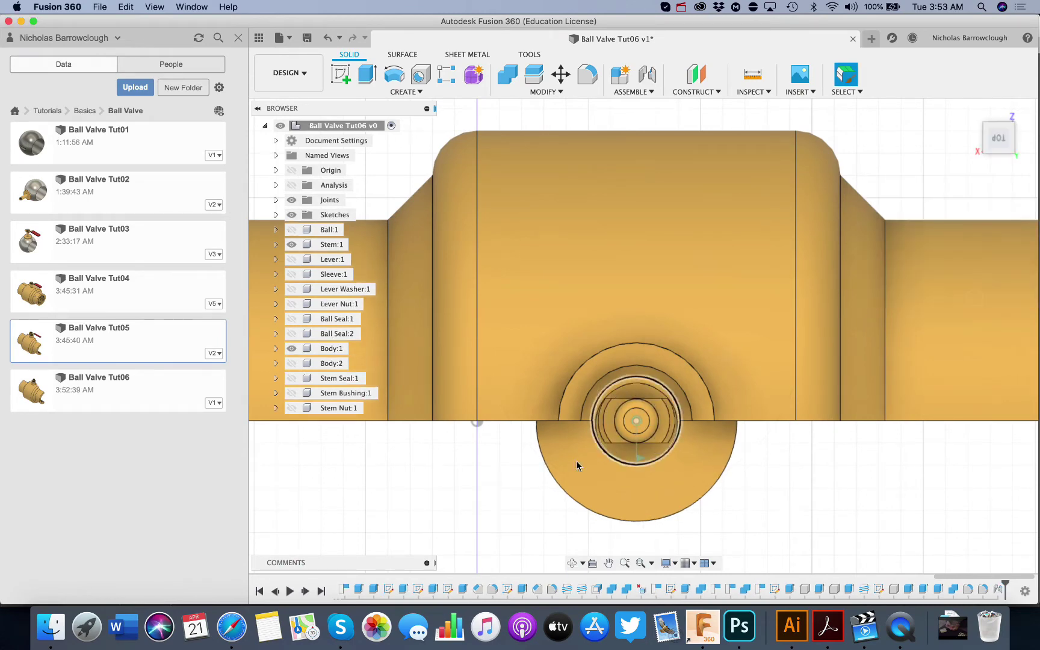
left_click(575, 562)
left_click_drag(625, 378, 691, 230)
key("Escape")
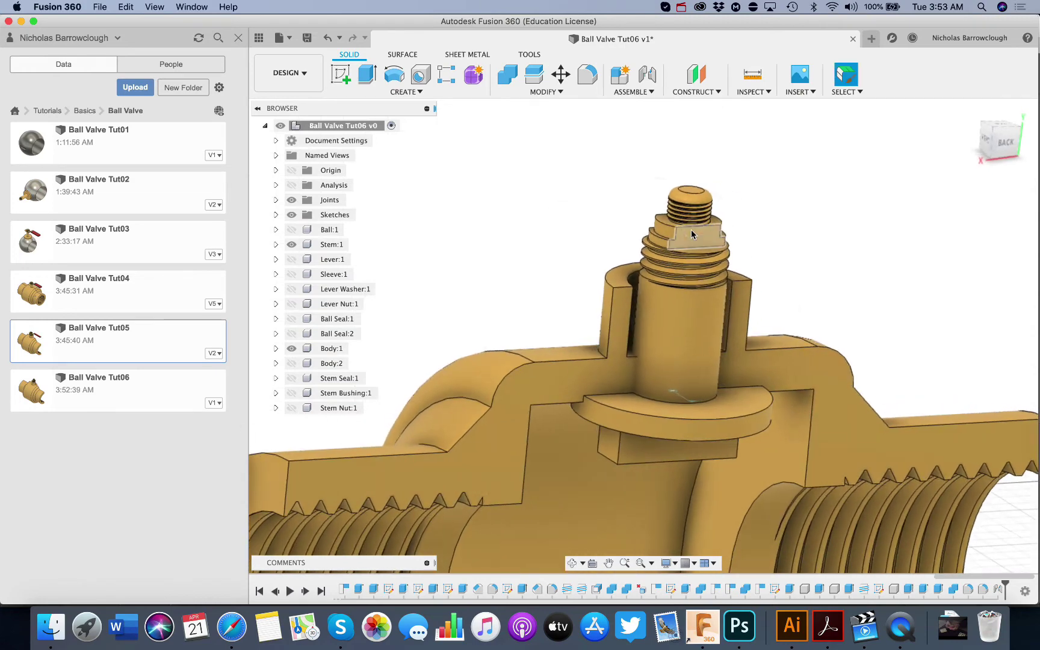
Show the ball, lever, lever washer and Lever Nut:1, keeping Ball Seal:1 and Body:1 hidden
left_click(292, 230)
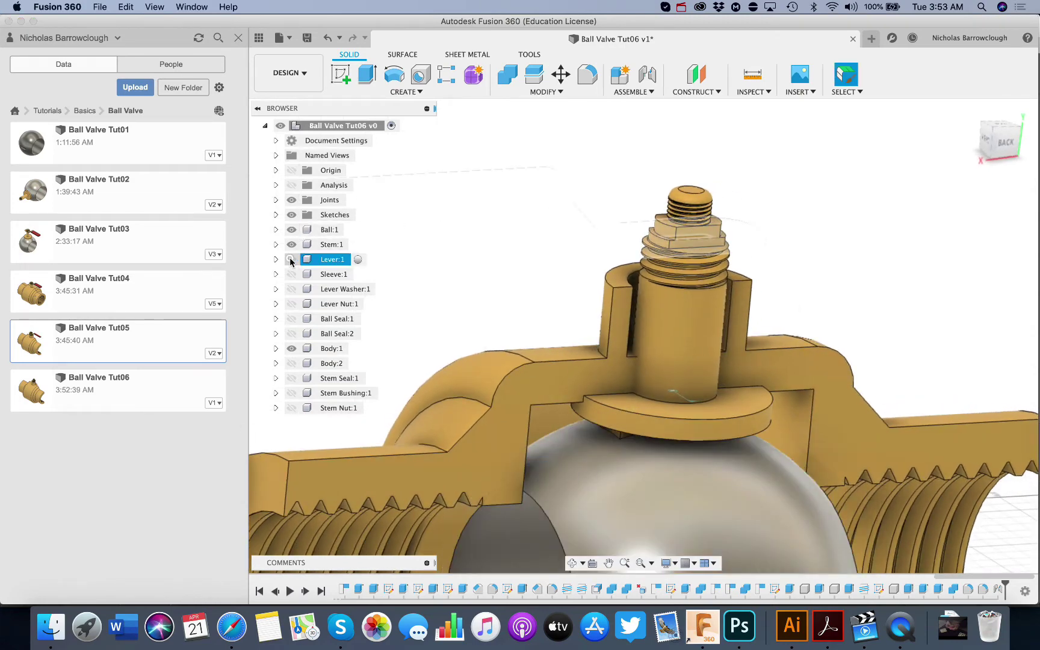
left_click(292, 259)
left_click(292, 289)
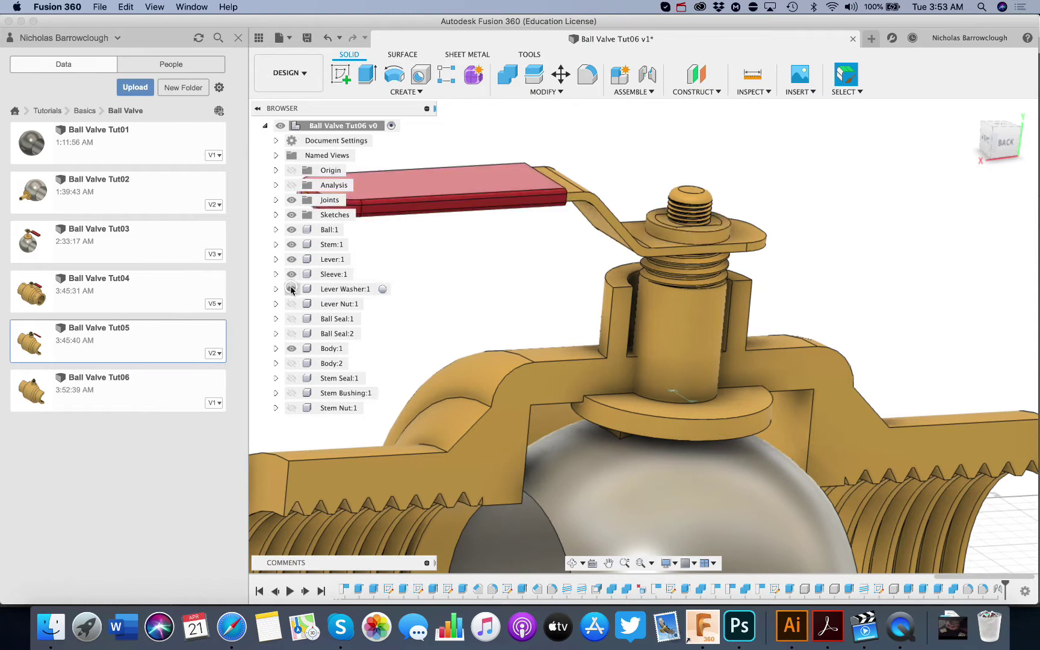
left_click(291, 303)
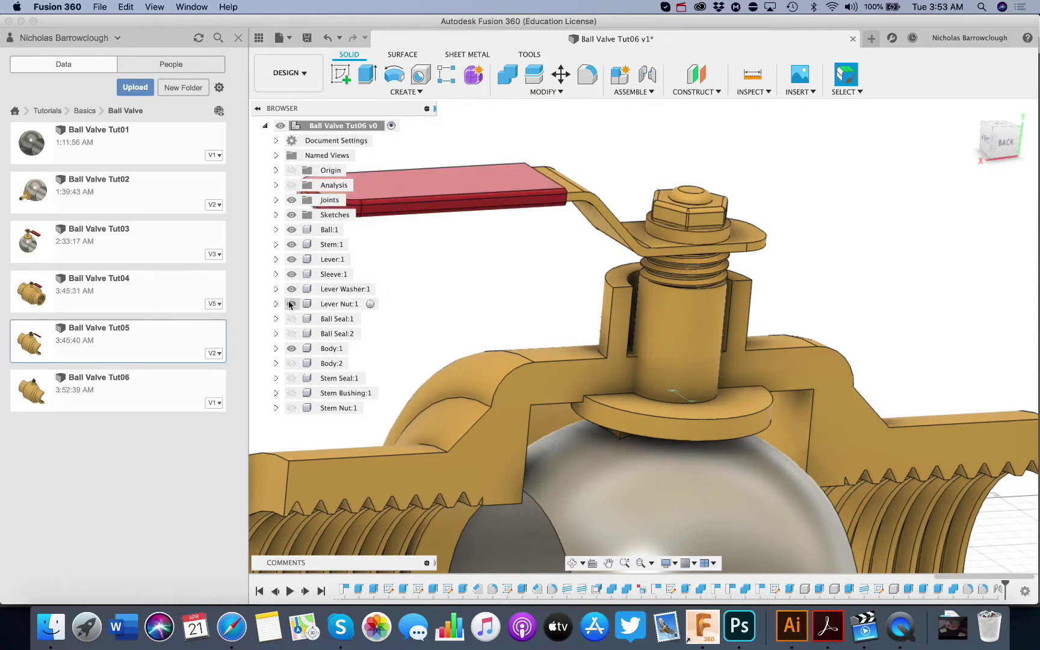
left_click(291, 319)
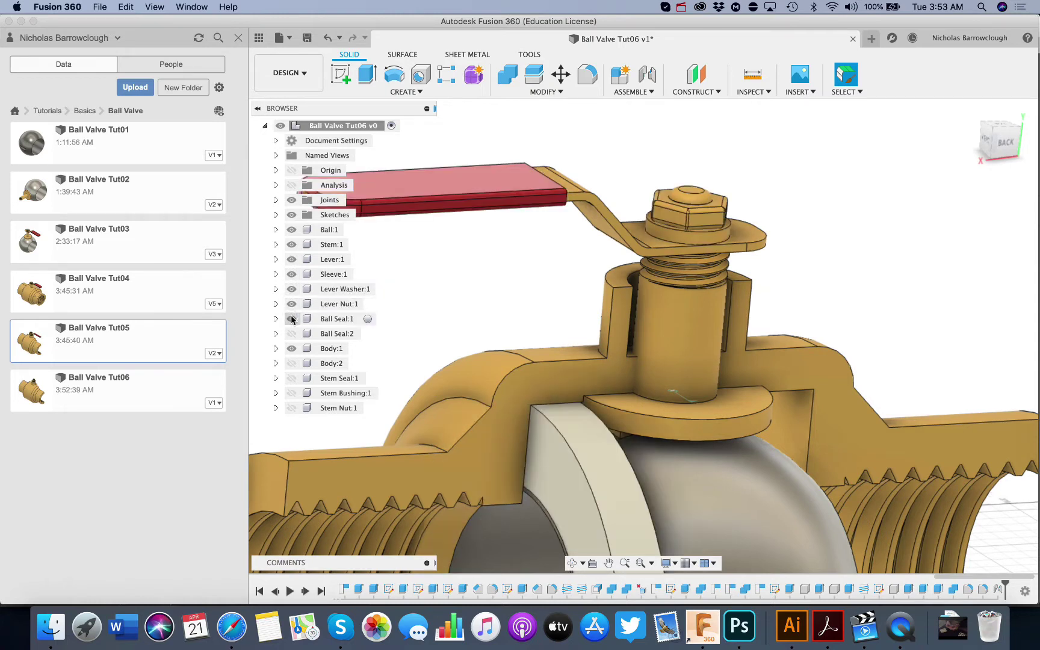
left_click(291, 319)
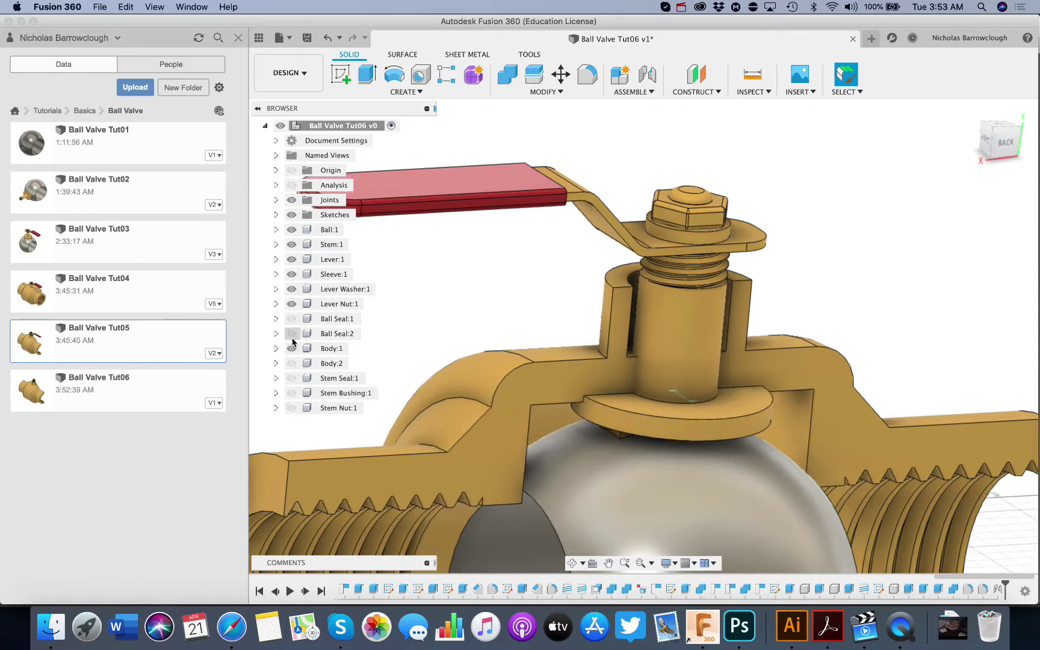
left_click(292, 348)
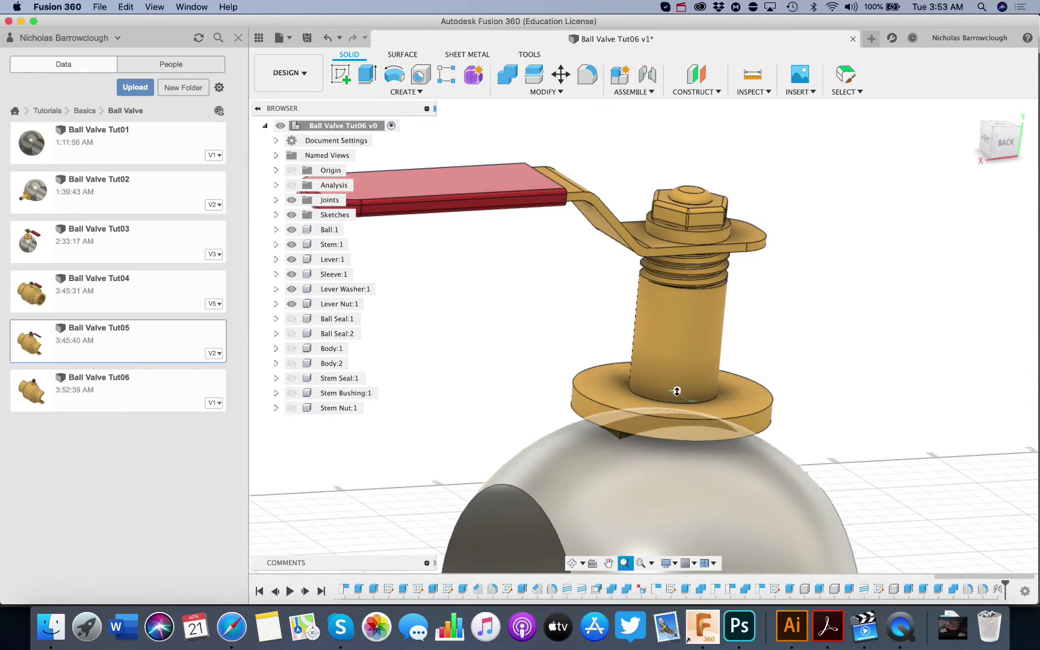
left_click_drag(676, 387, 670, 365)
key("Escape")
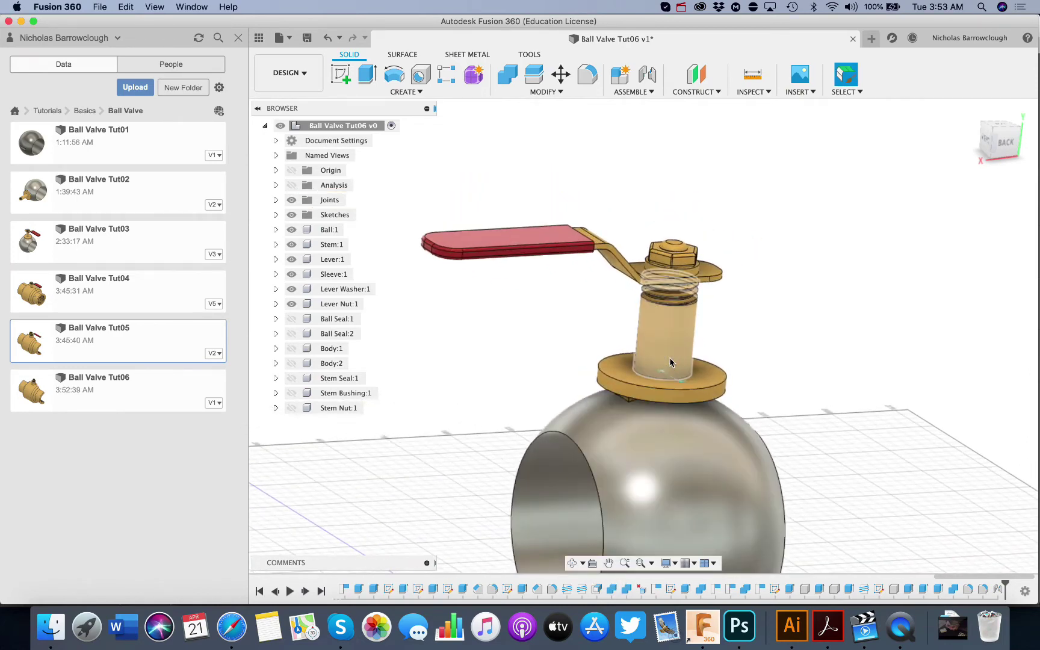
Create a Rigid Group of the lever washer, lever nut, lever, stem, sleeve and ball
left_click(645, 94)
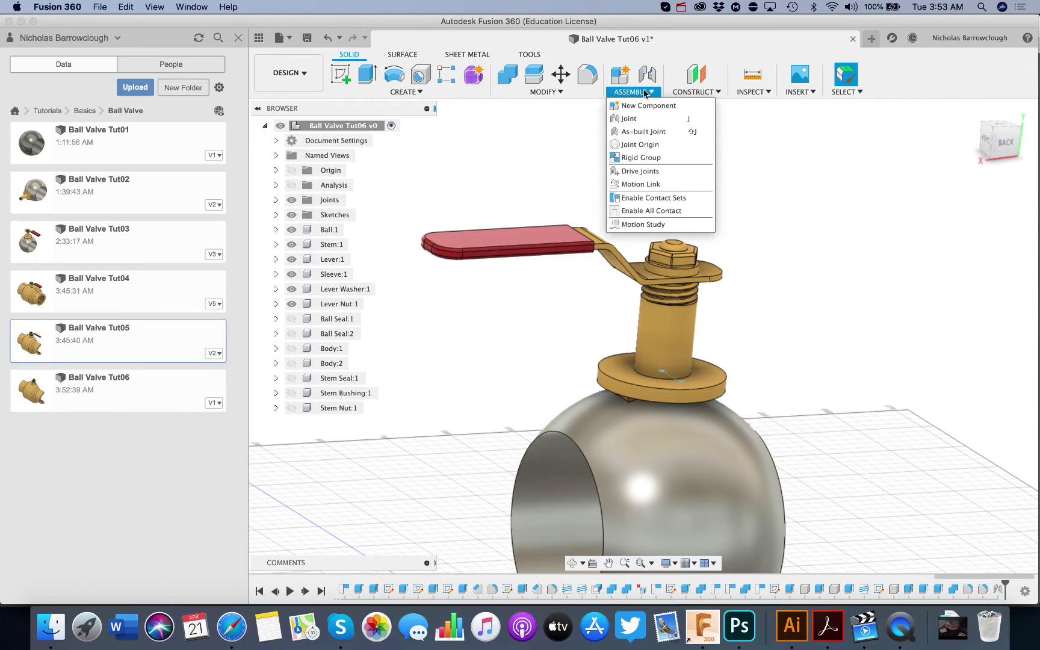
left_click(642, 157)
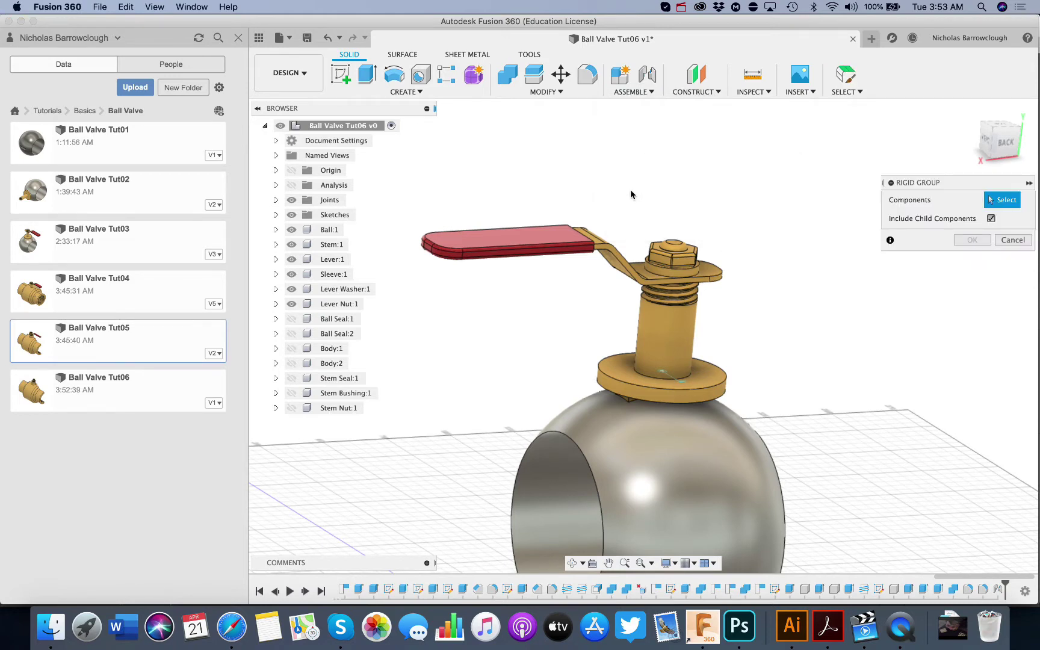
left_click(679, 253)
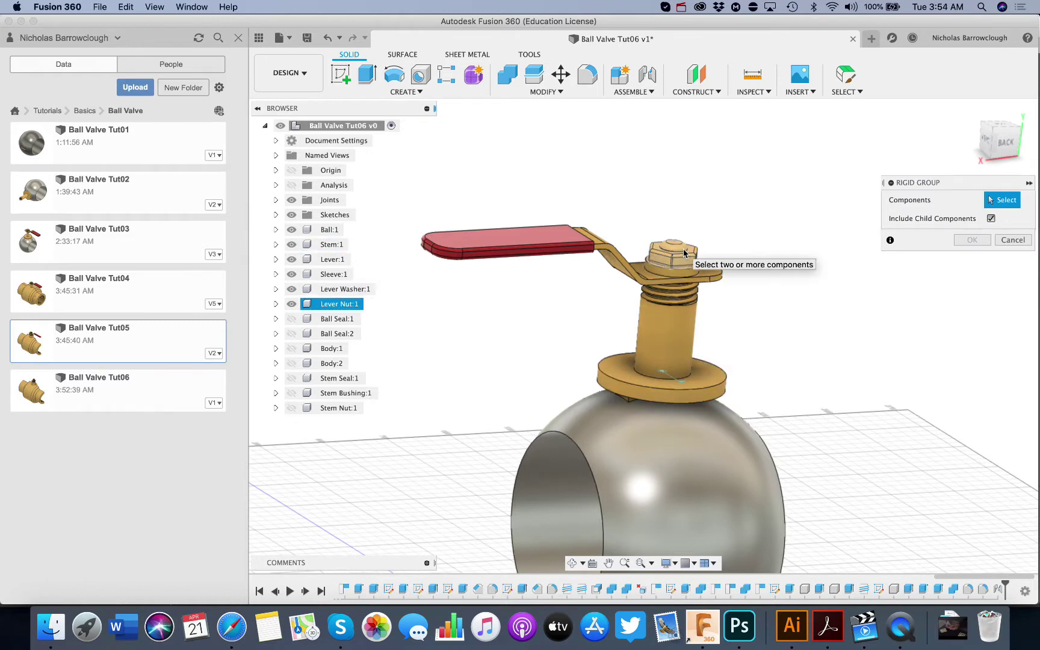
left_click(683, 251)
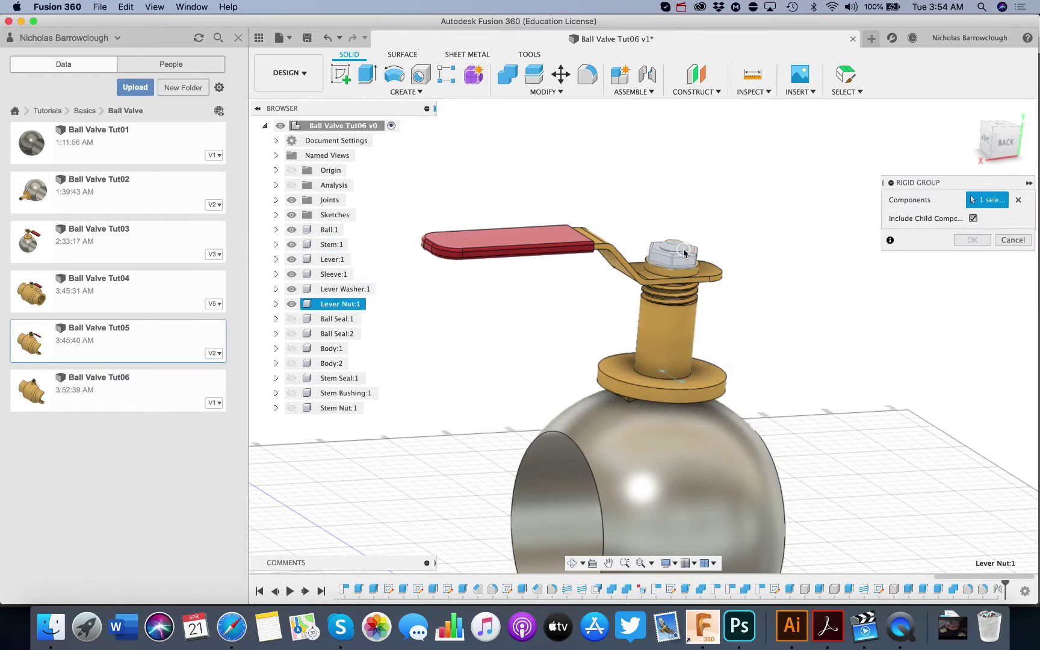
left_click(639, 272)
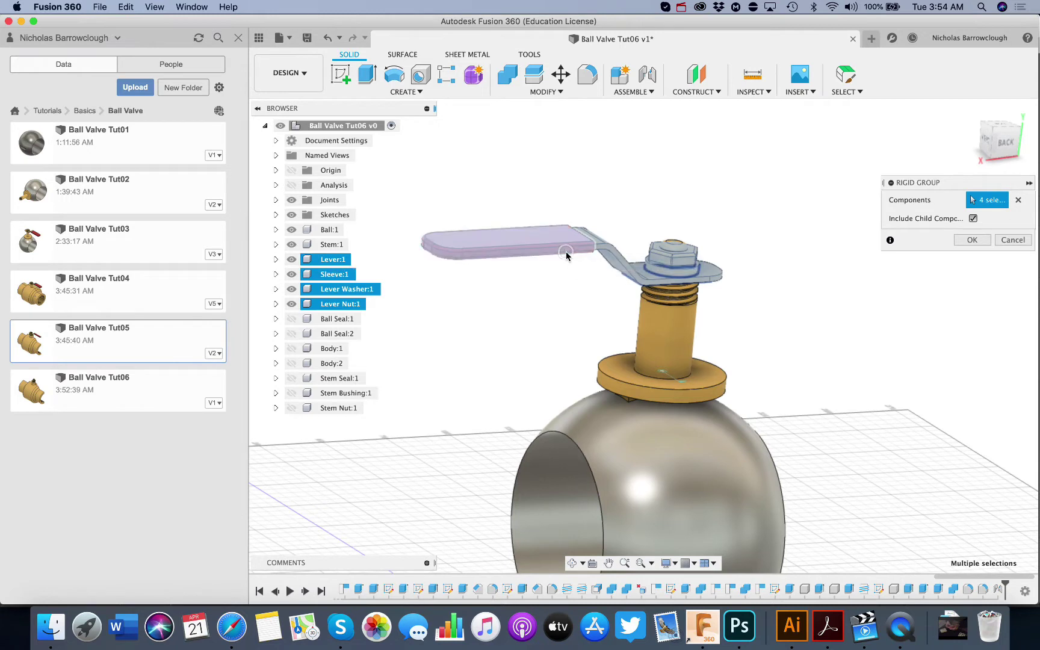
left_click(648, 325)
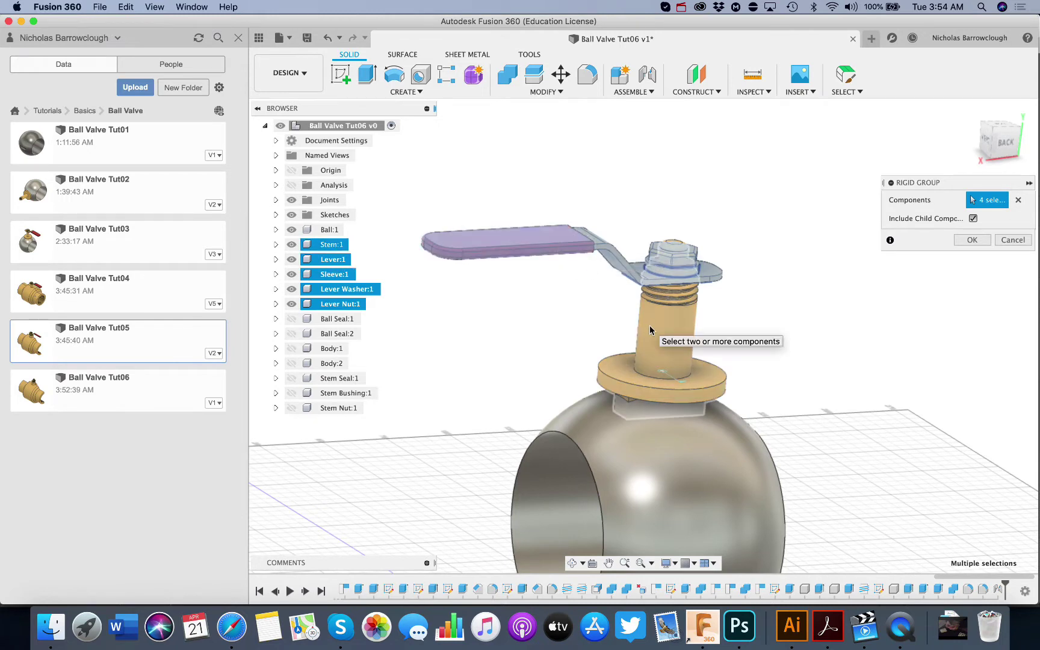
left_click(649, 324)
left_click(641, 469)
left_click(971, 240)
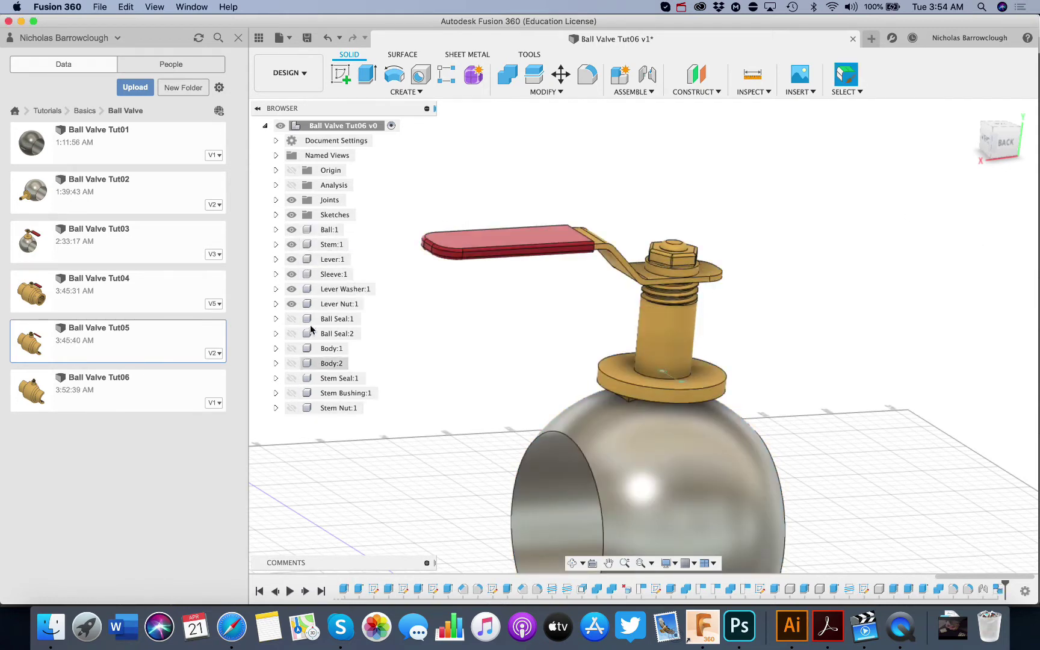
Show Ball Seal:1, Ball Seal:2, Body:1, Body:2, Stem Seal:1, Stem Bushing:1 and Stem Nut:1
left_click(291, 318)
left_click(292, 333)
left_click(292, 348)
left_click(292, 363)
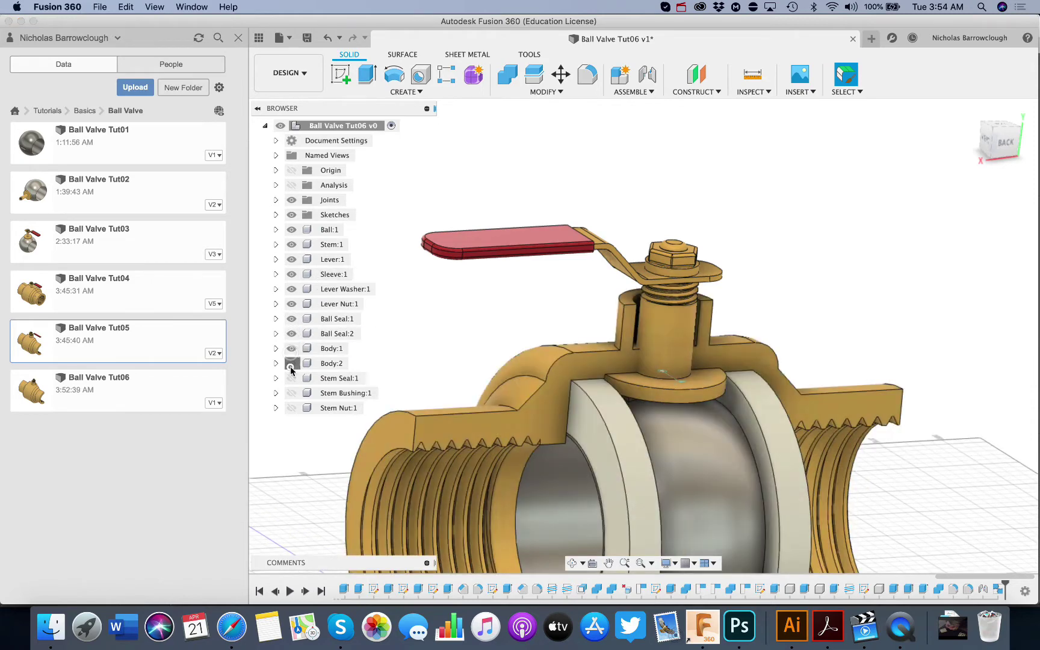
left_click(291, 378)
left_click(291, 393)
left_click(291, 408)
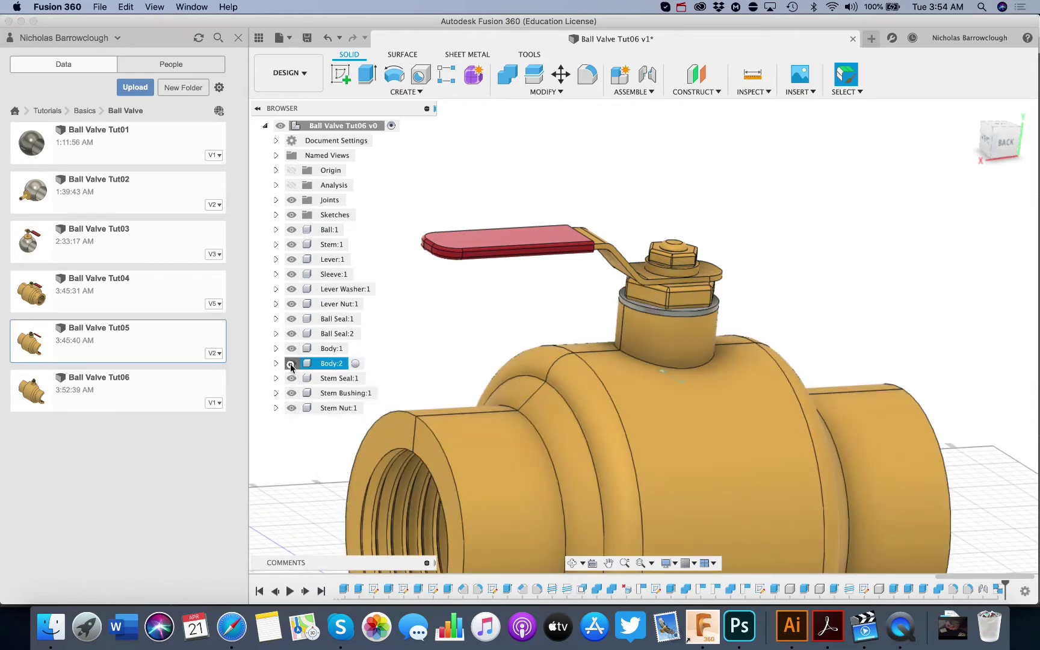
Hide Body:2 and orbit to view the cutaway above the grid floor
left_click(291, 363)
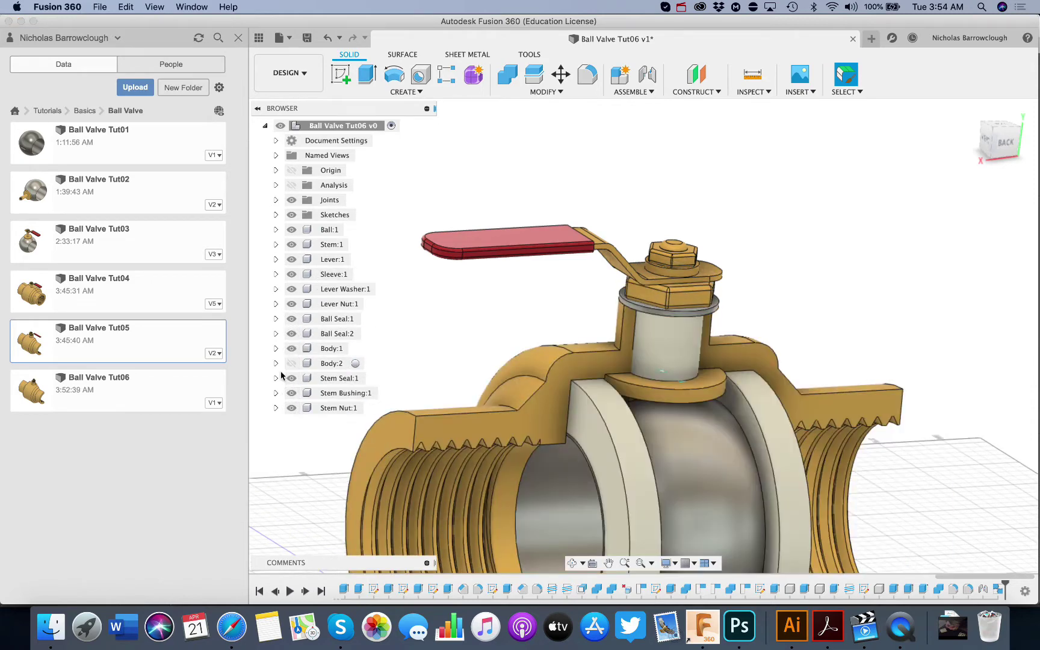
left_click(572, 564)
left_click_drag(697, 307, 696, 299)
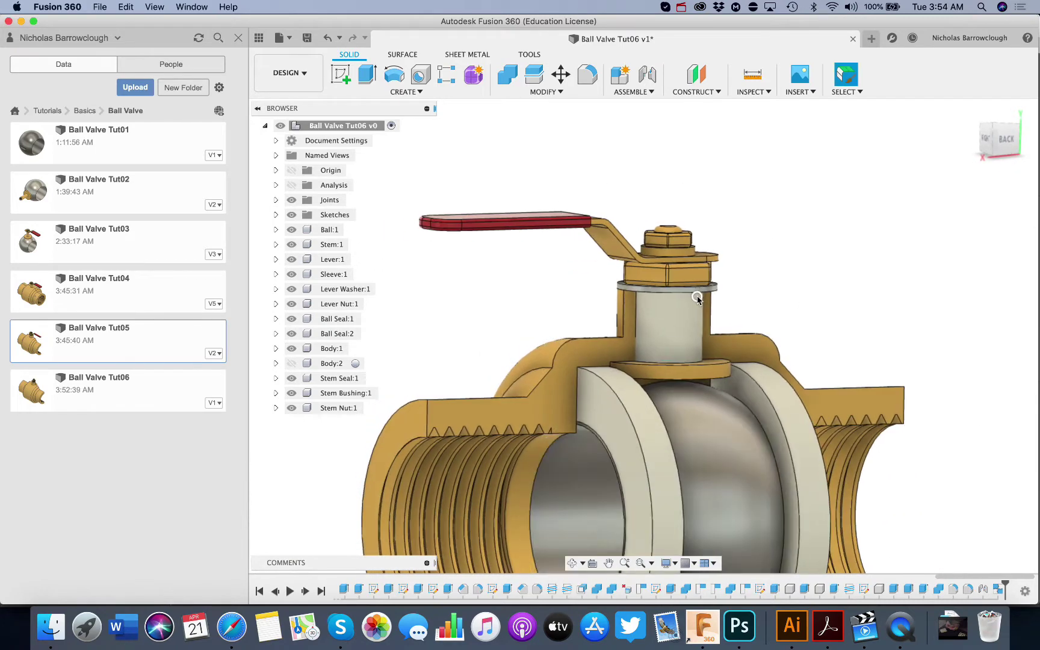
left_click(572, 564)
left_click_drag(661, 337, 666, 314)
key("Escape")
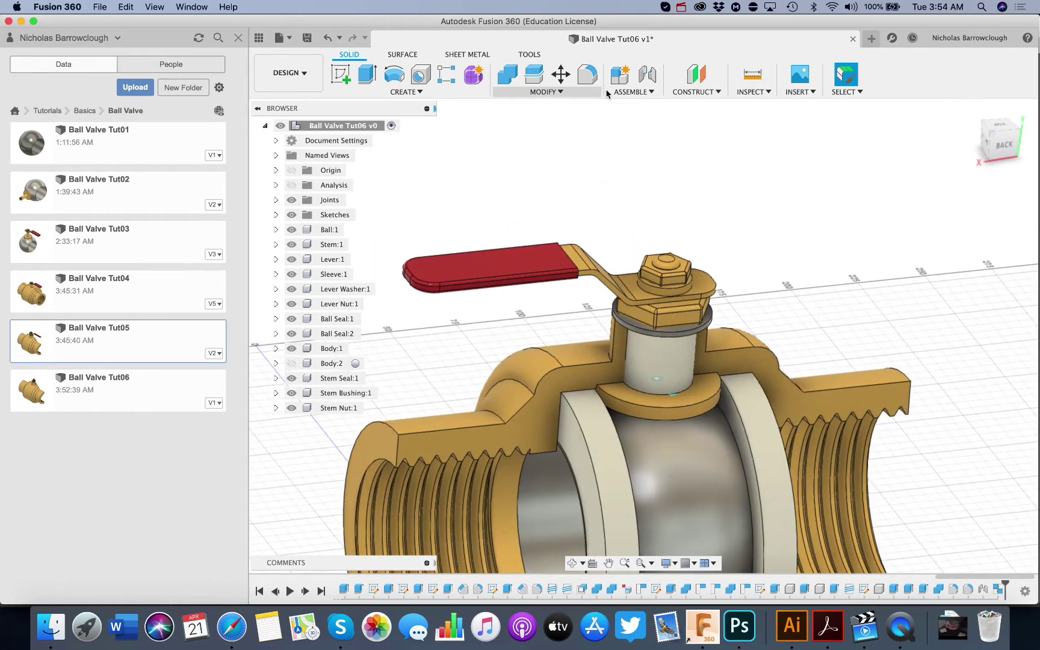
Drive the Rev1 joint, dragging the rotation handle to turn the lever and stem
left_click(276, 201)
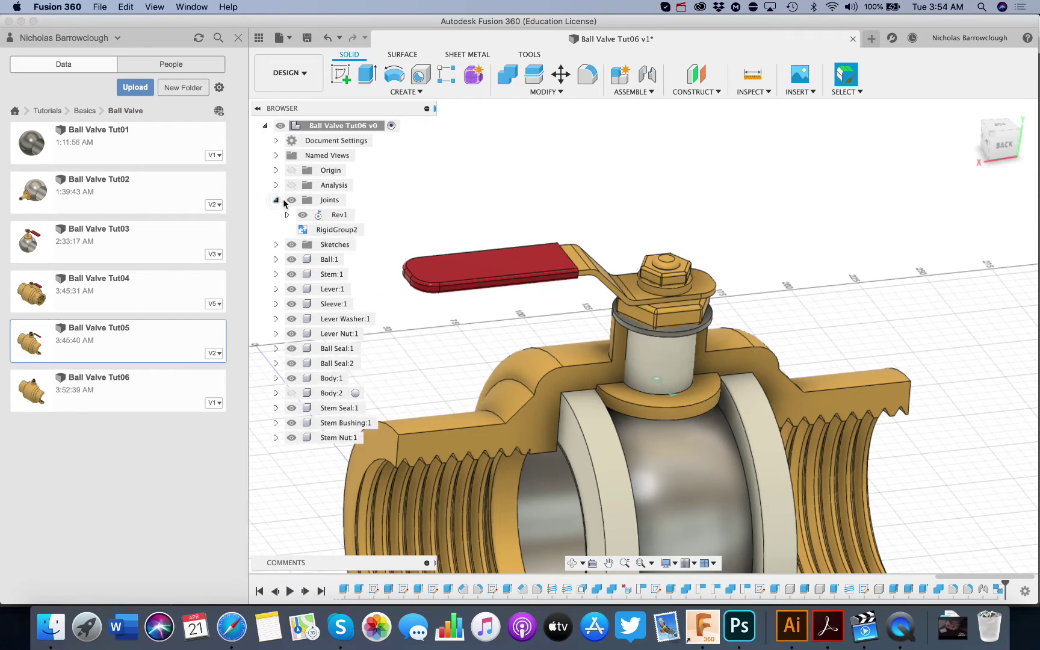
right_click(337, 219)
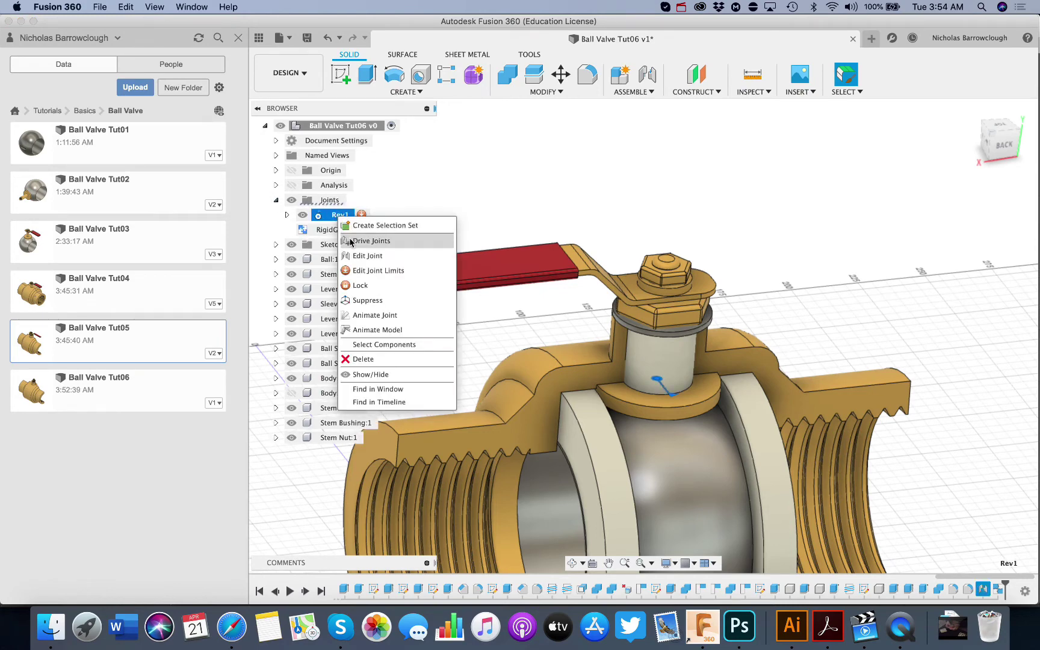
left_click(351, 242)
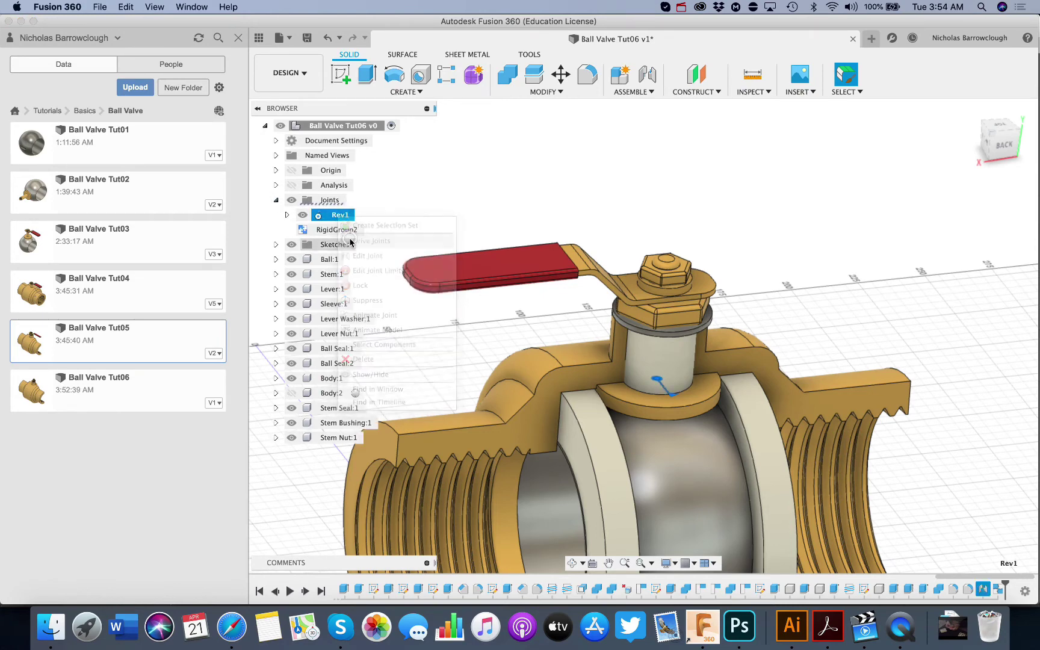
left_click(671, 395)
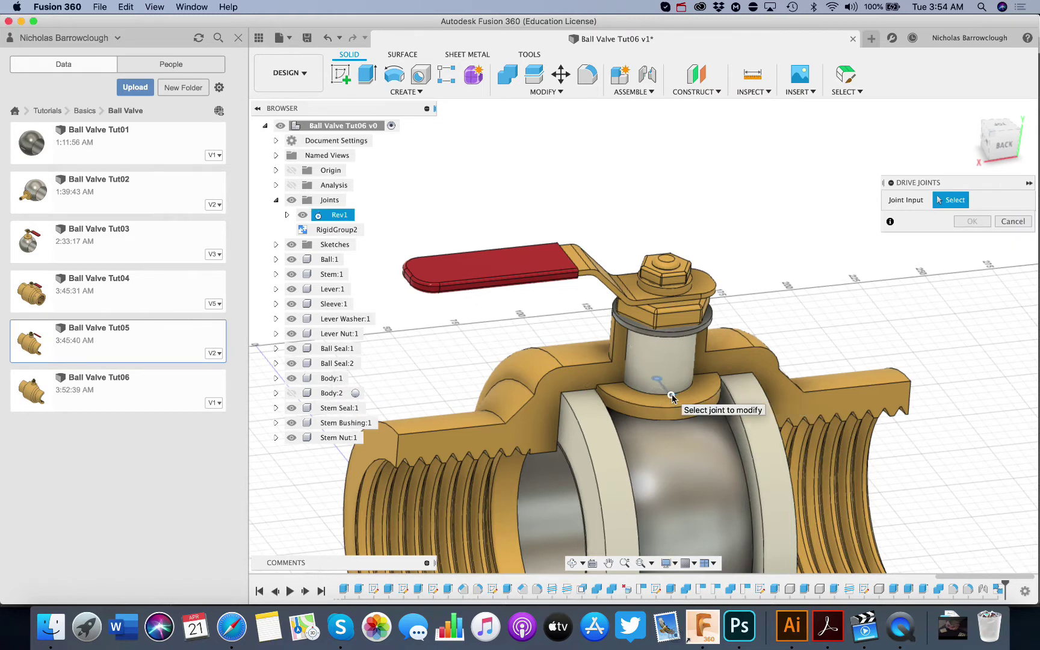
left_click(670, 396)
left_click_drag(671, 410, 719, 374)
Enter 90 deg rotation, check the lever from several angles, then swing it back to 17.3 deg
left_click(1001, 150)
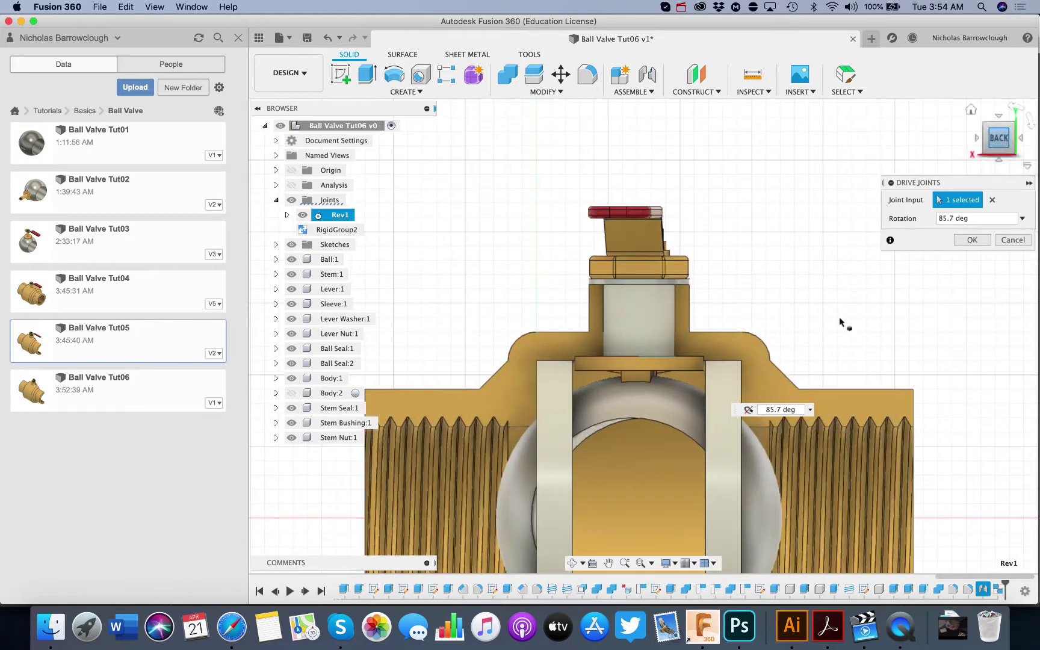
left_click(572, 564)
left_click_drag(608, 362, 654, 380)
key("Escape")
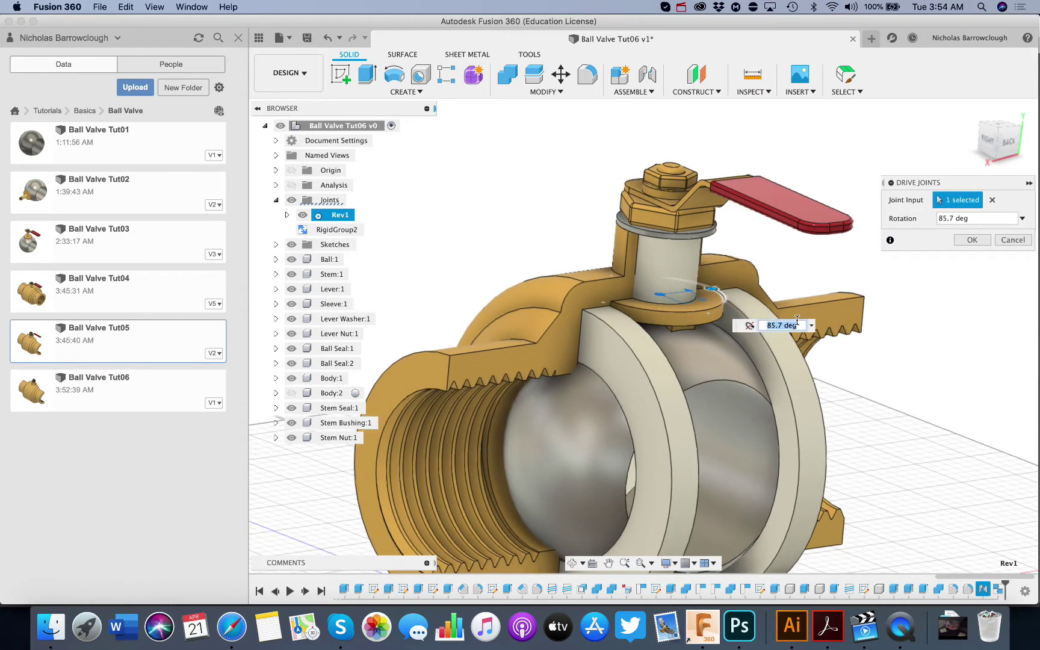
left_click(798, 325)
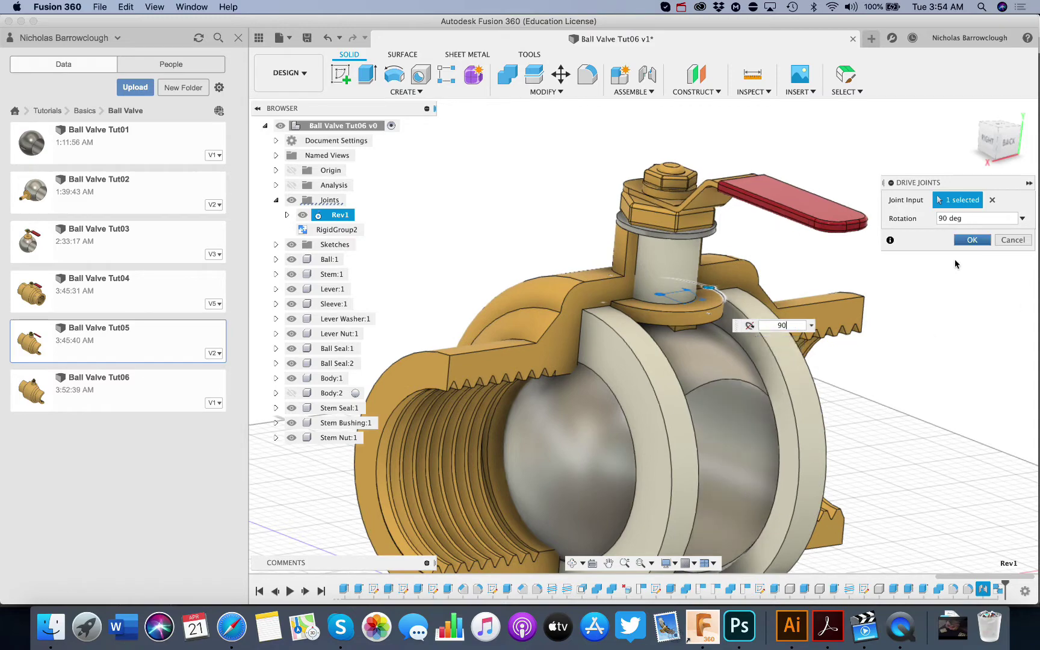
left_click(571, 563)
left_click_drag(668, 349, 633, 416)
key("Escape")
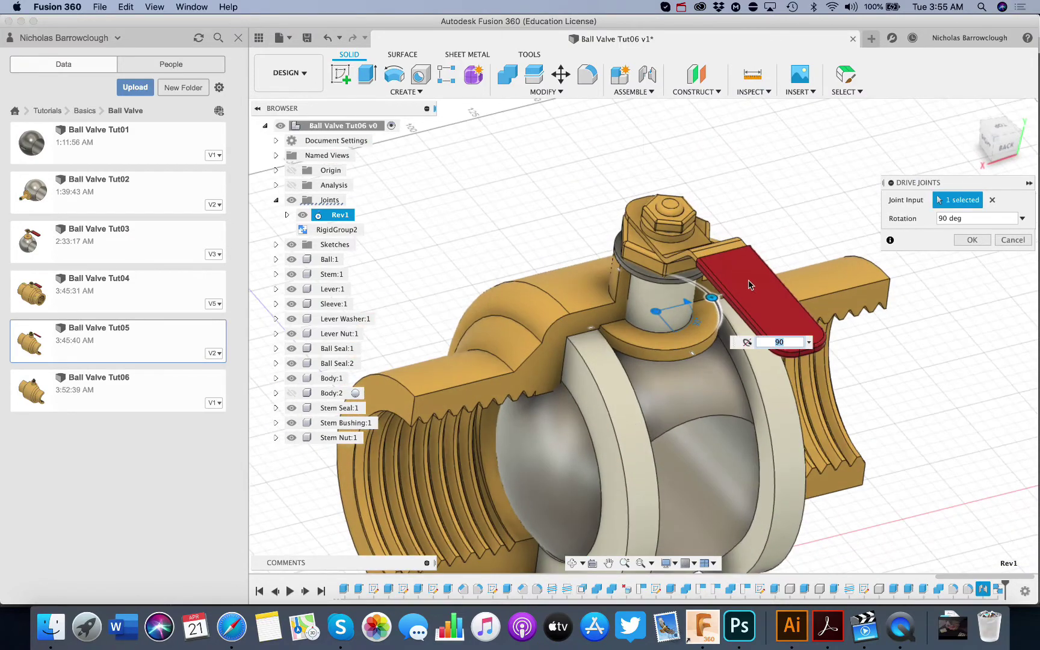
left_click_drag(712, 301, 686, 331)
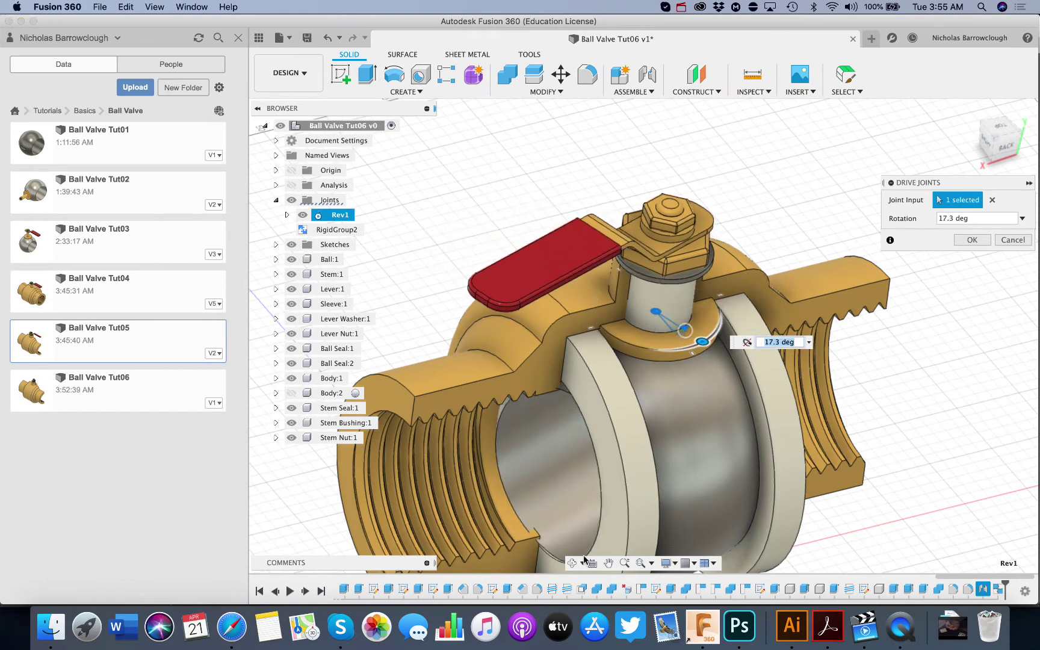
Inspect the ball's fit in the seals from the bore and above, then close Drive Joints at 75 deg
left_click(625, 563)
left_click_drag(620, 541, 589, 516)
left_click(609, 562)
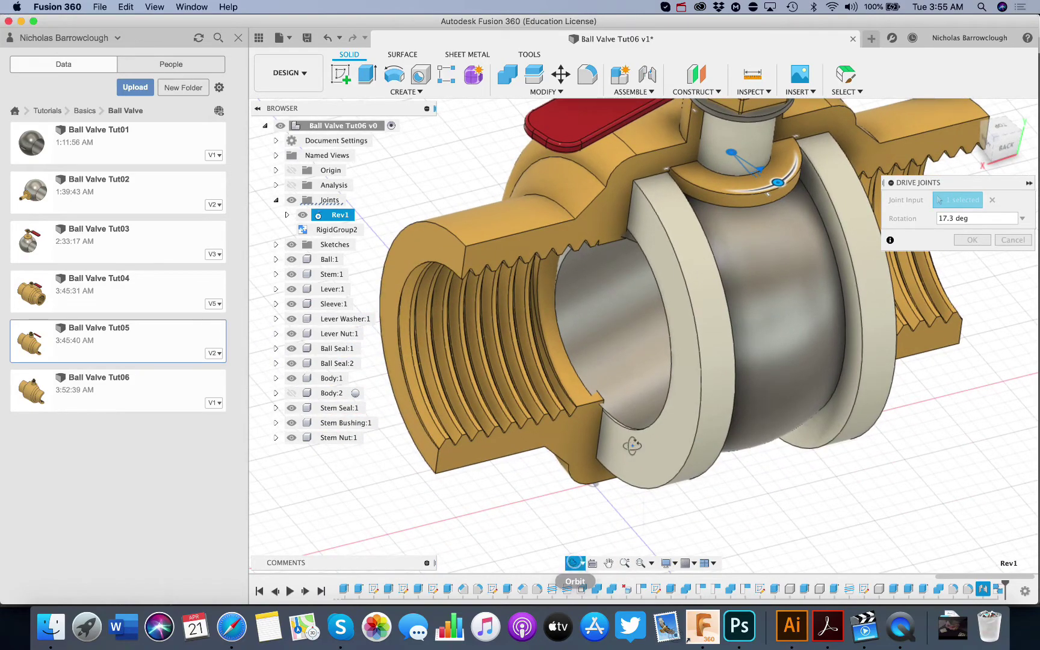
left_click_drag(632, 446, 610, 405)
key("Escape")
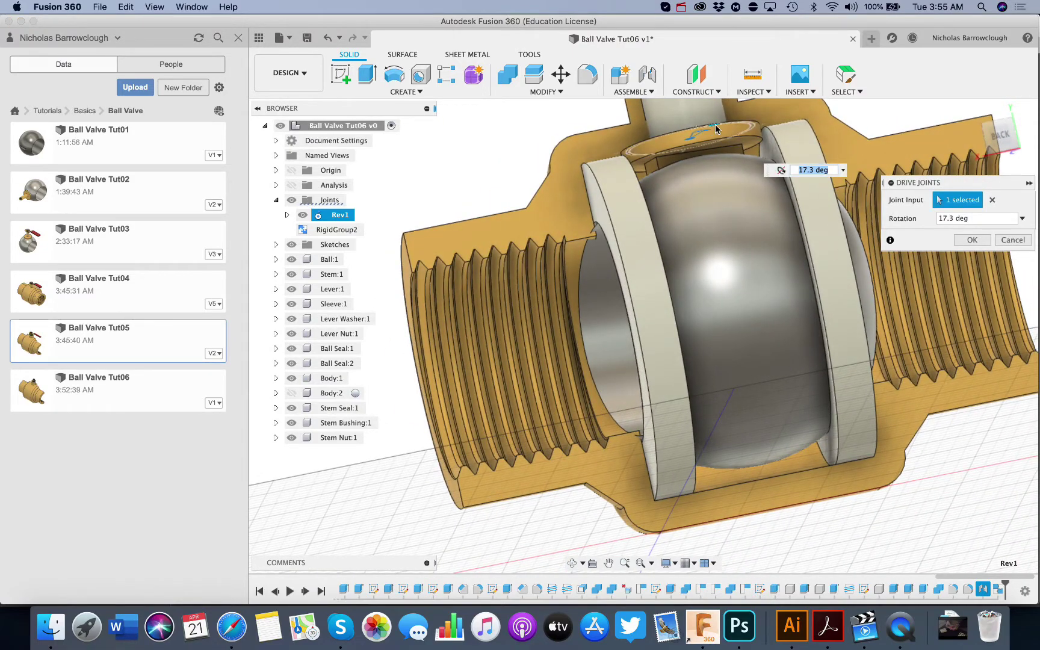
left_click(573, 562)
left_click_drag(662, 361, 691, 178)
key("Escape")
left_click(1012, 240)
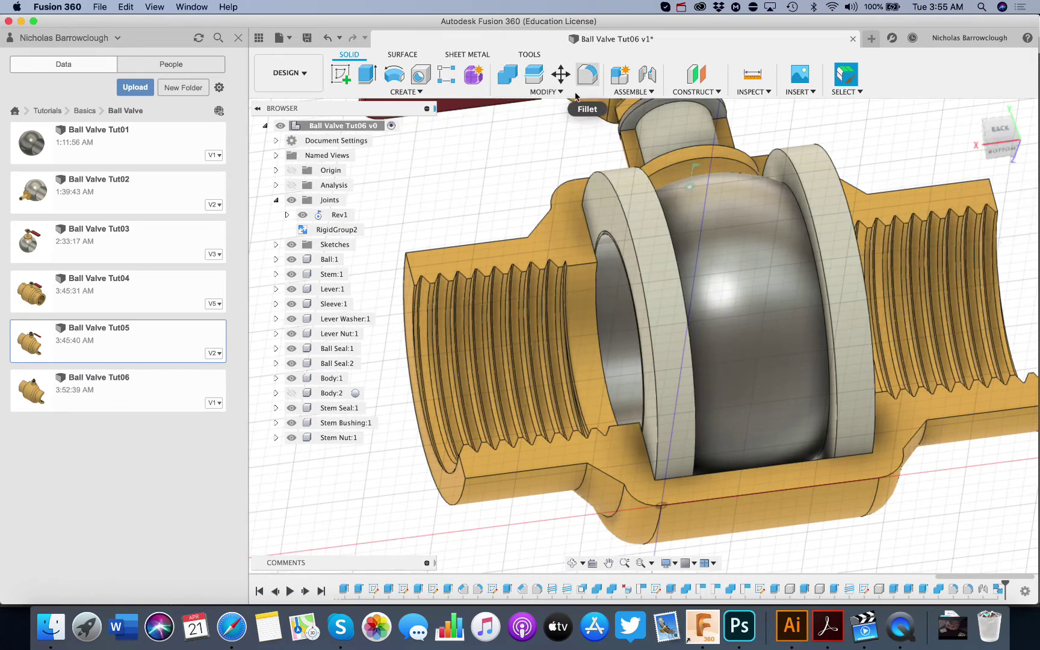
Chamfer the bore edge beside the left seal by 7 mm
left_click(556, 91)
left_click(523, 133)
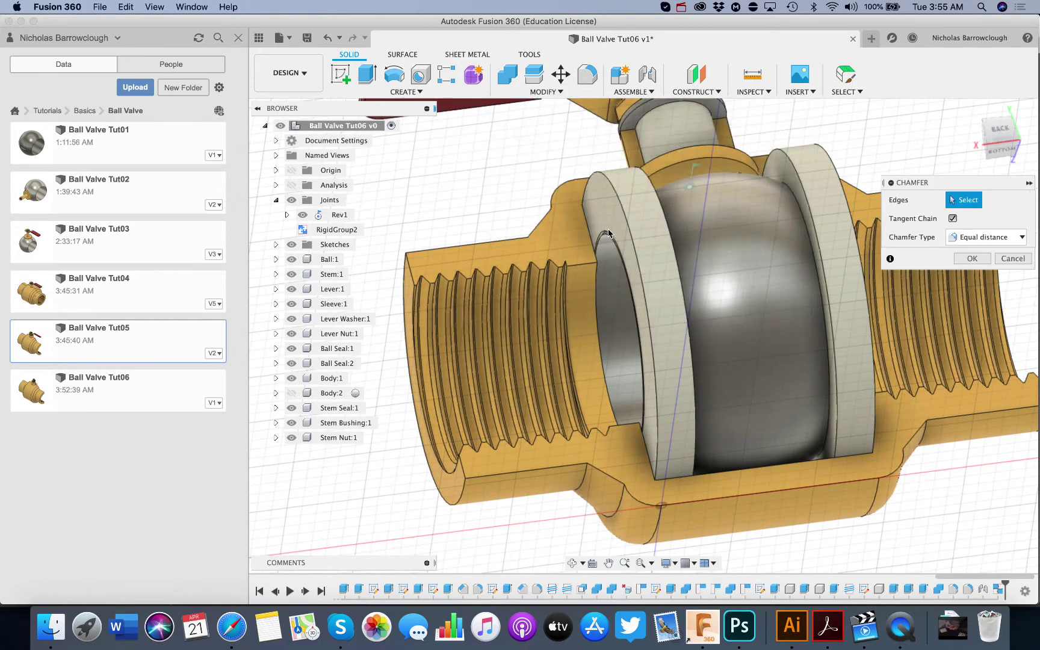
left_click(595, 281)
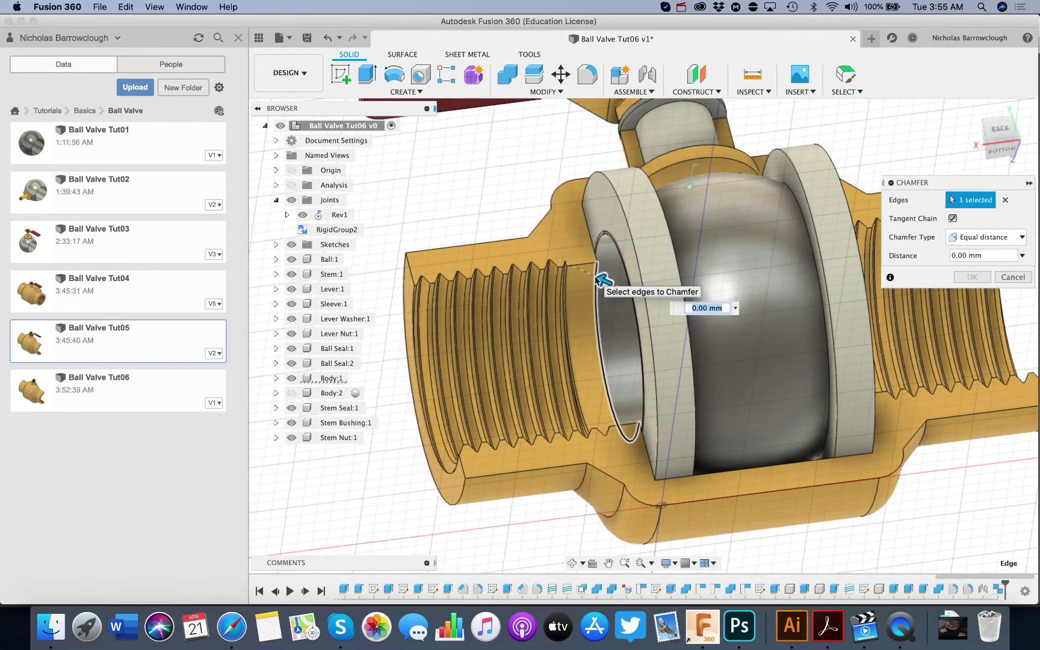
key("Return")
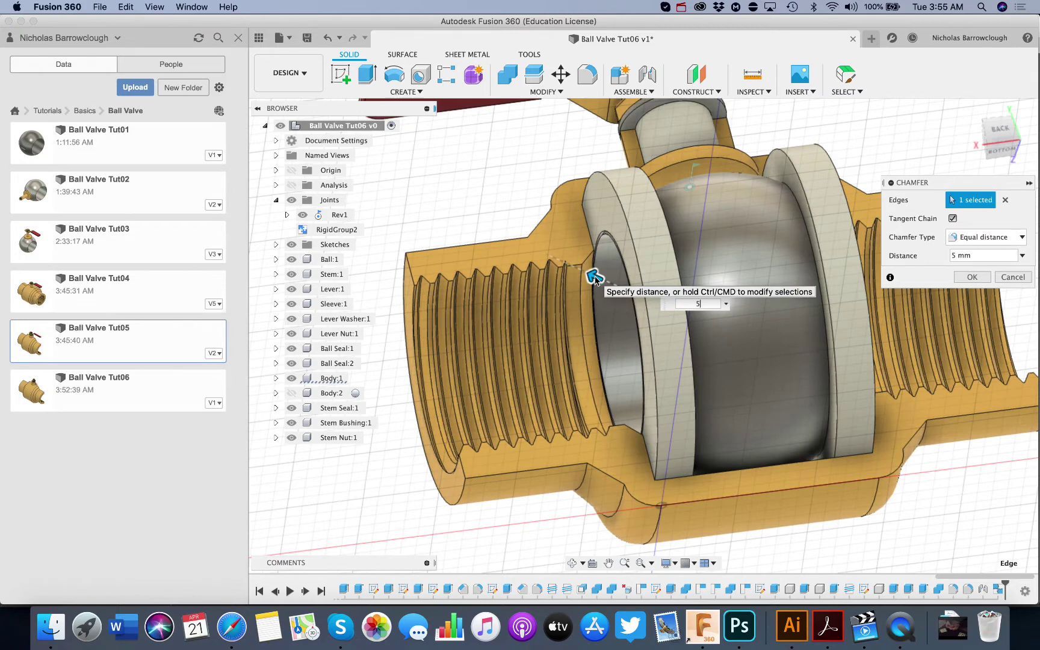
key("Return")
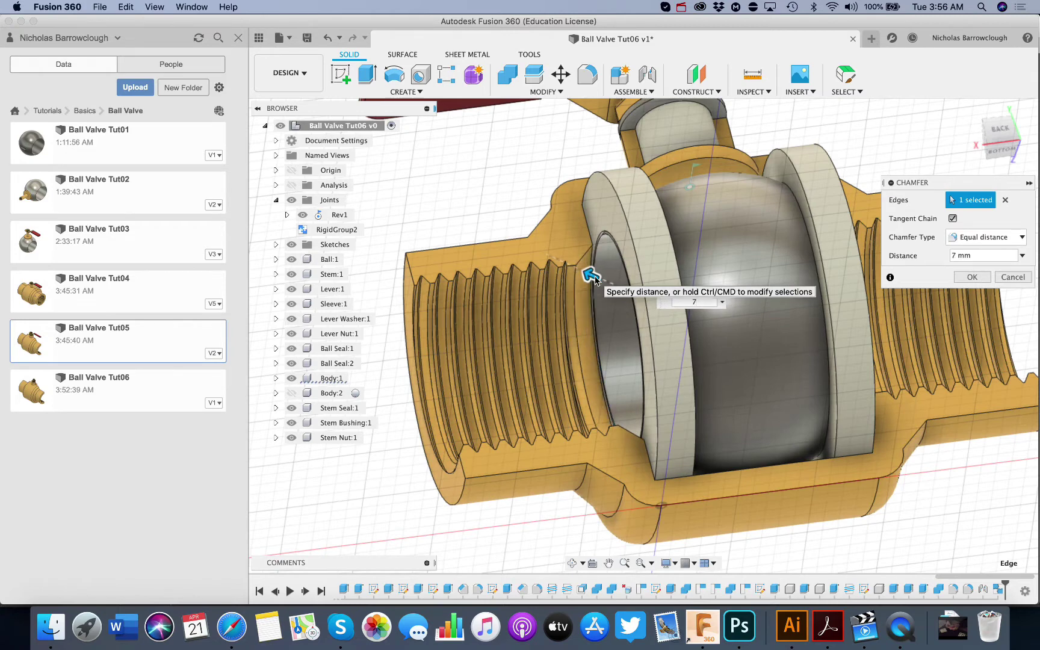
left_click(985, 279)
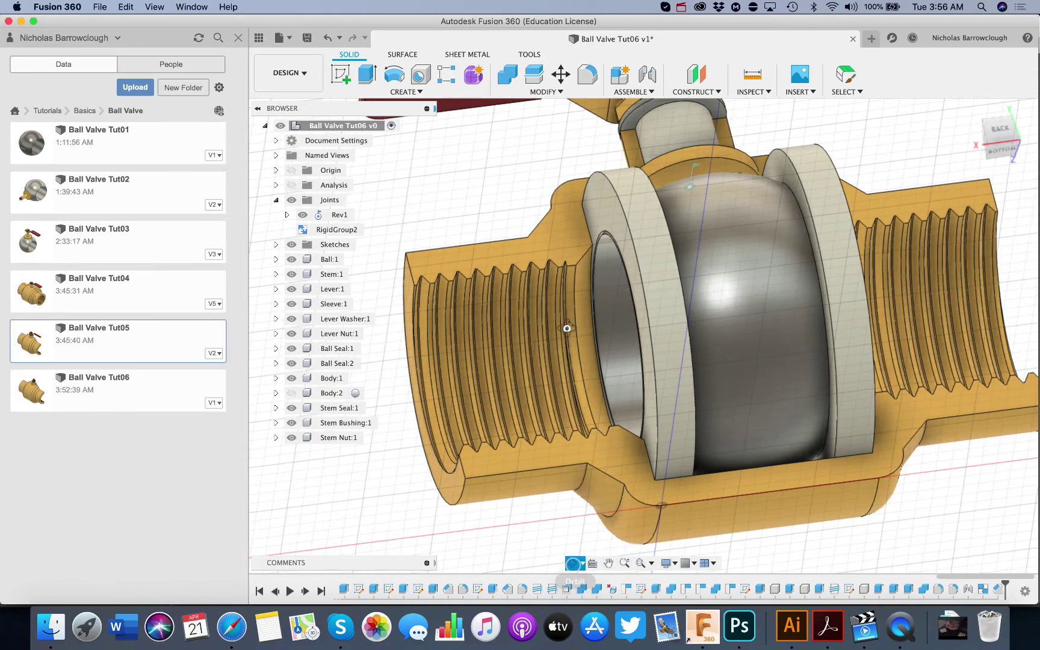
left_click_drag(567, 328, 550, 343)
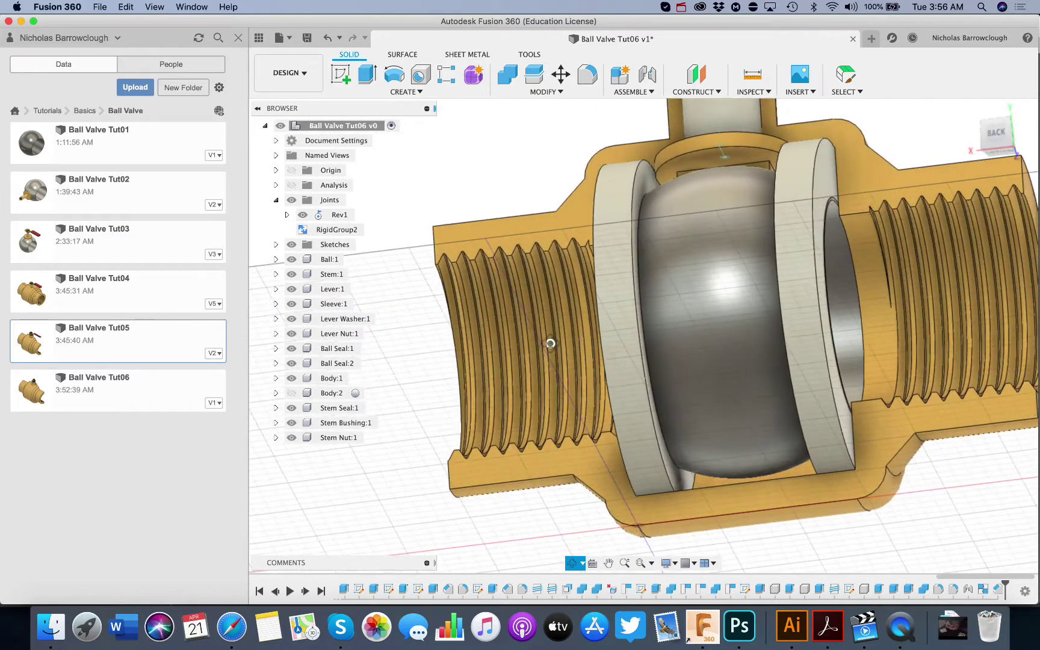
Chamfer the bore edge beside the right seal by 7 mm
left_click(564, 92)
left_click(531, 132)
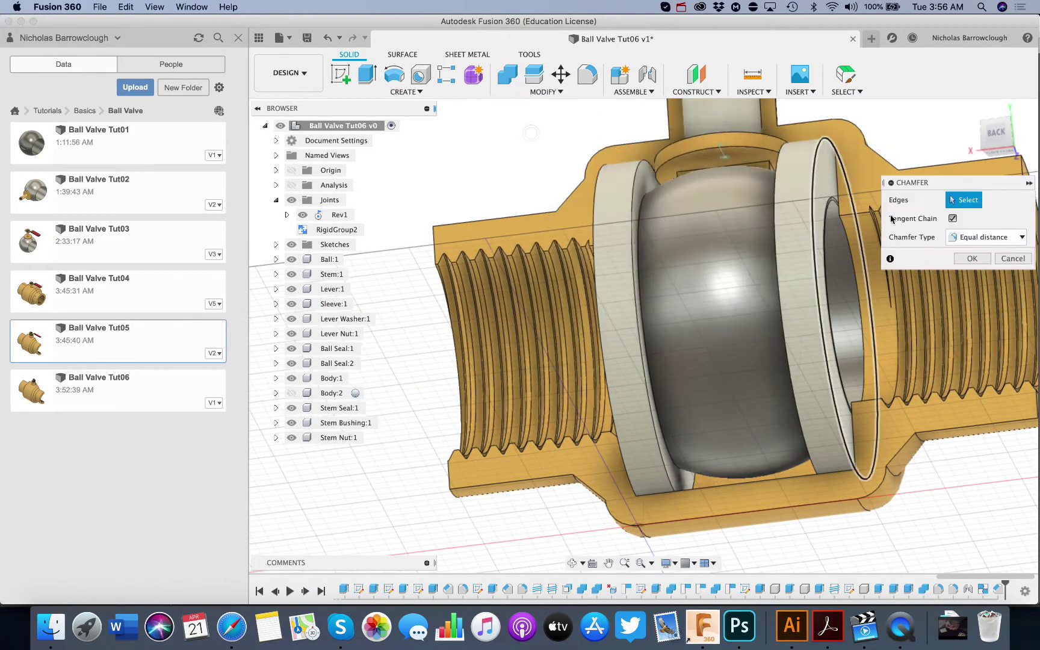
left_click(844, 239)
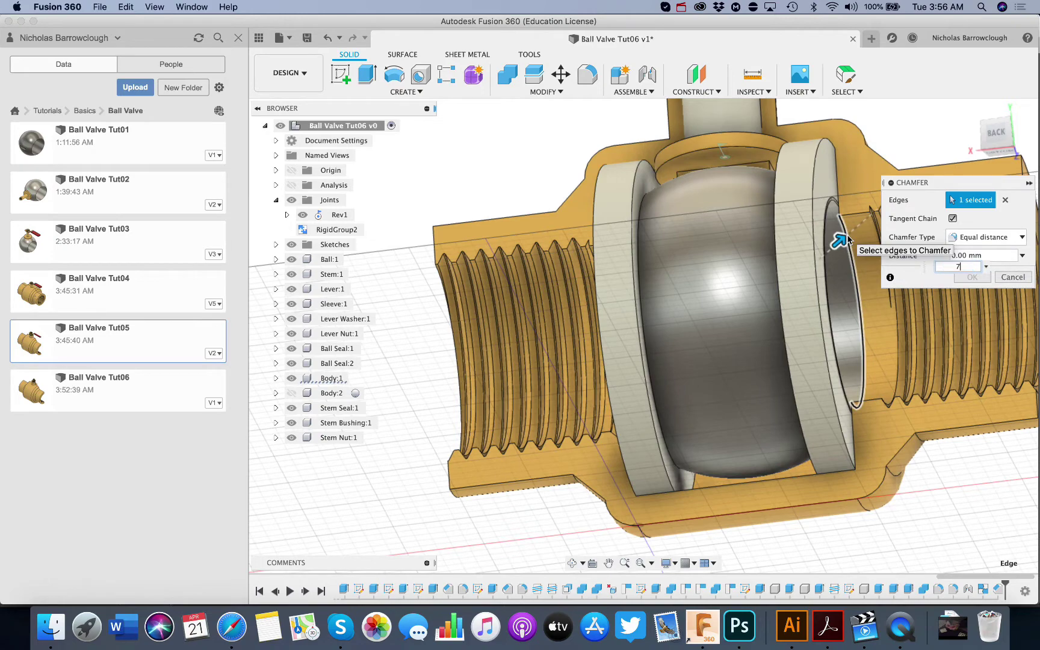
key("Return")
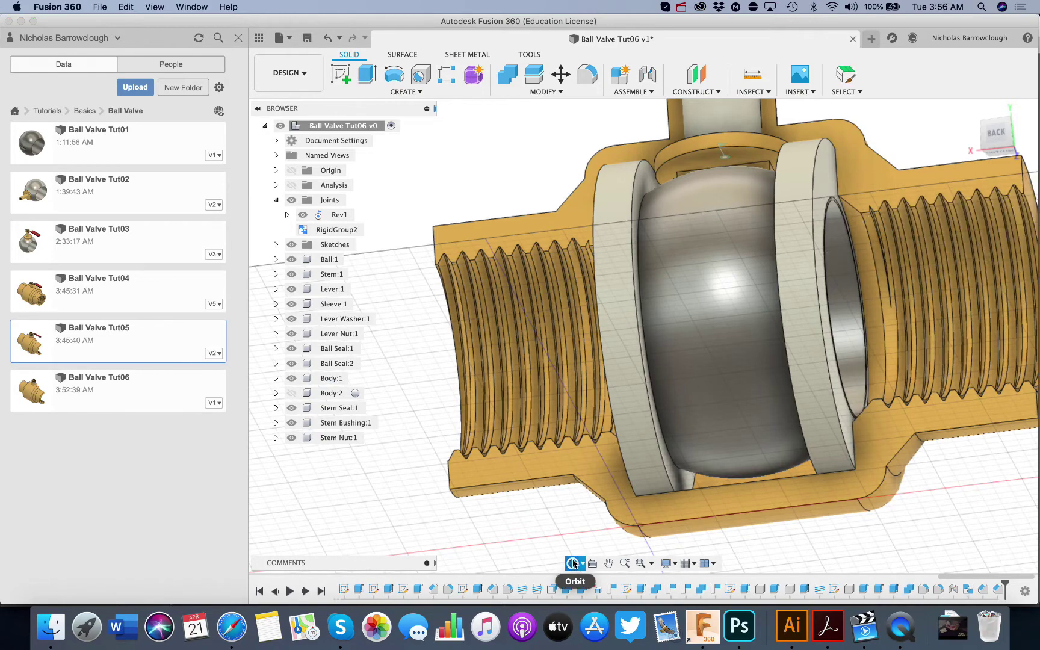
middle_click_drag(574, 526, 663, 343, "shift")
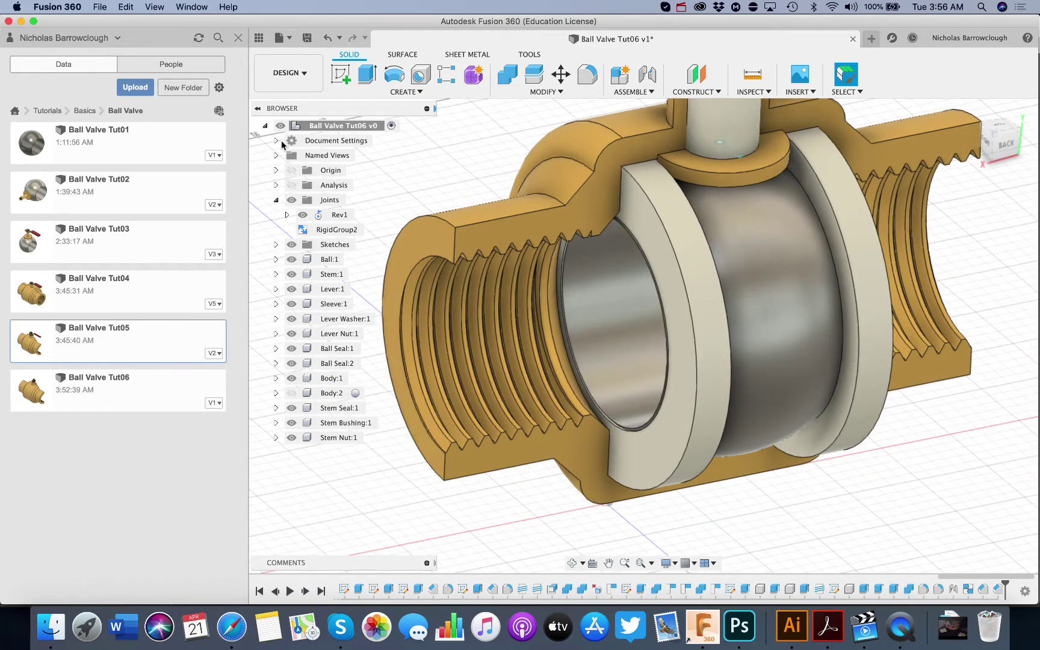
right_click(330, 219)
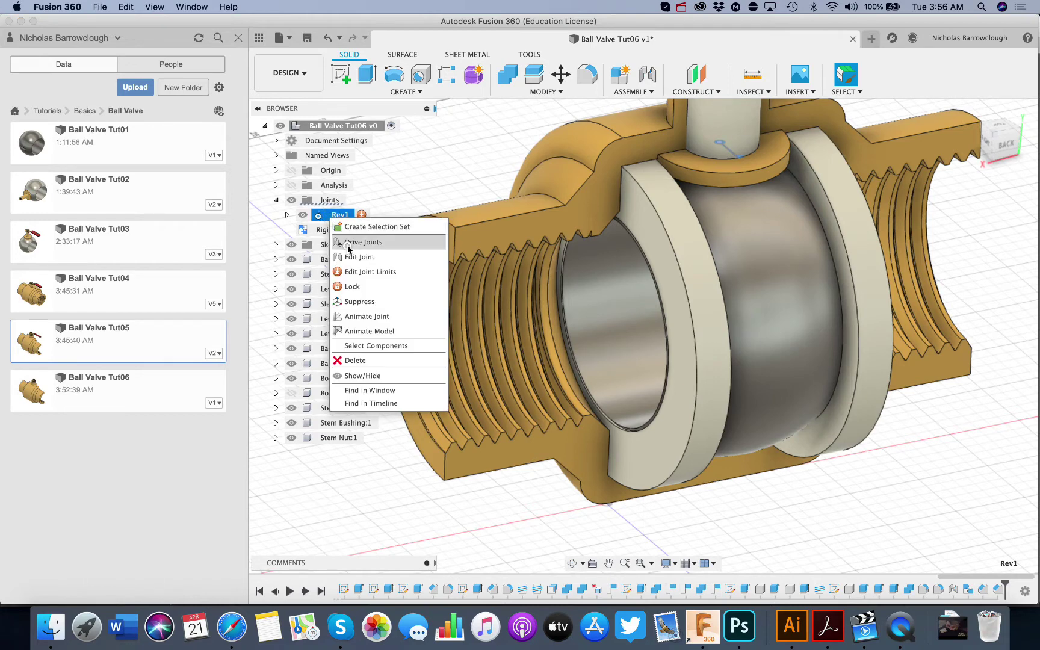
left_click(363, 242)
left_click_drag(751, 172, 659, 264)
left_click(572, 563)
key("Escape")
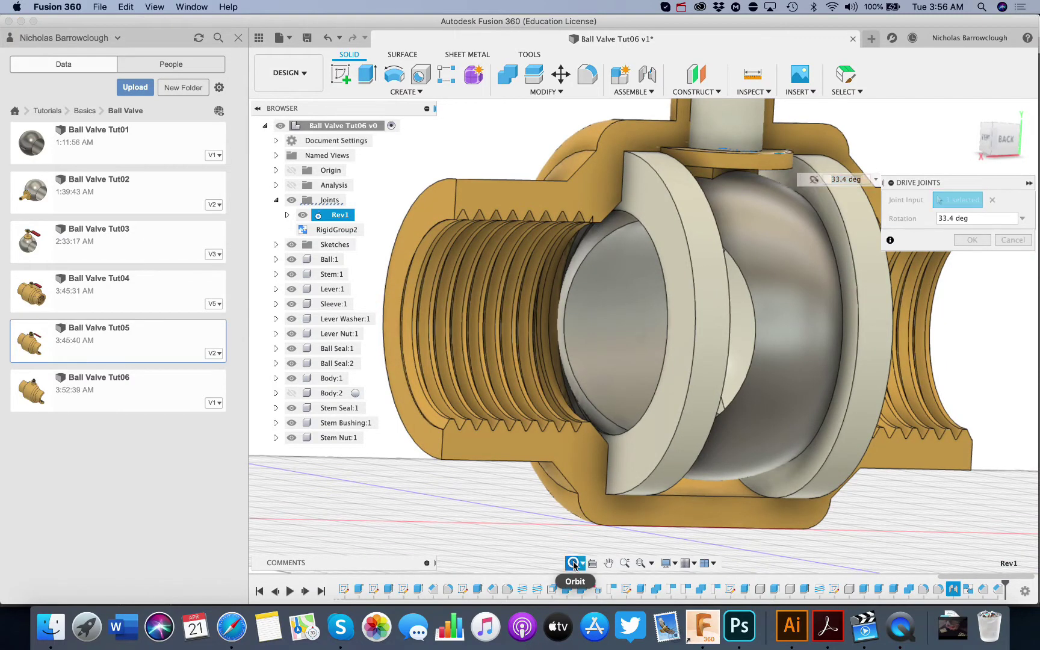
middle_click_drag(652, 436, 804, 236, "shift")
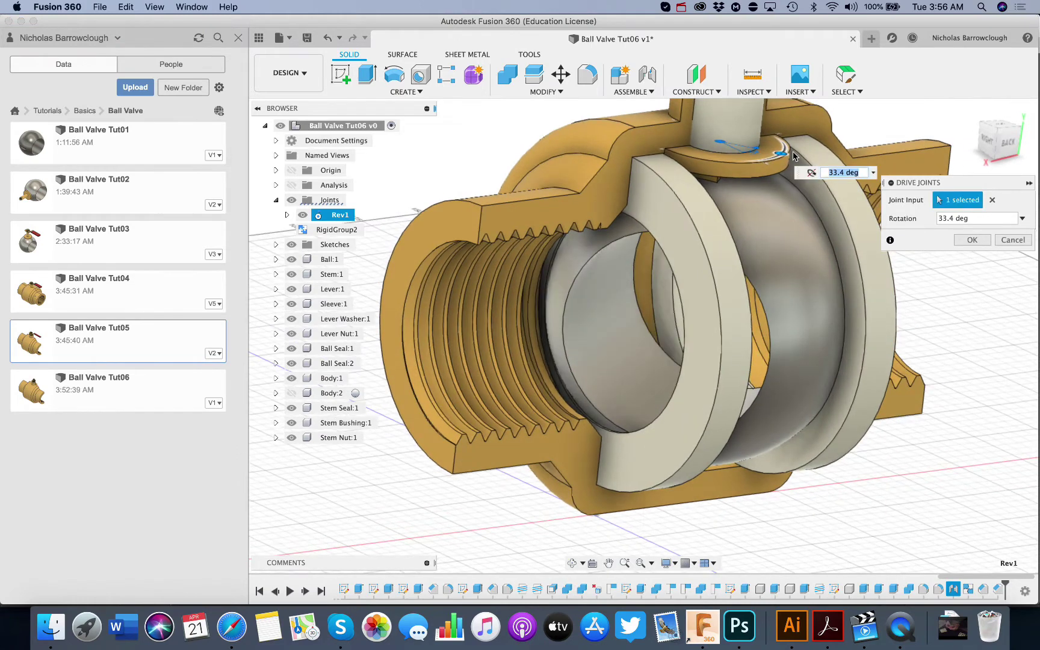
mouse_move(793, 156)
left_mouse_down()
mouse_move(781, 129)
mouse_move(790, 134)
left_mouse_up()
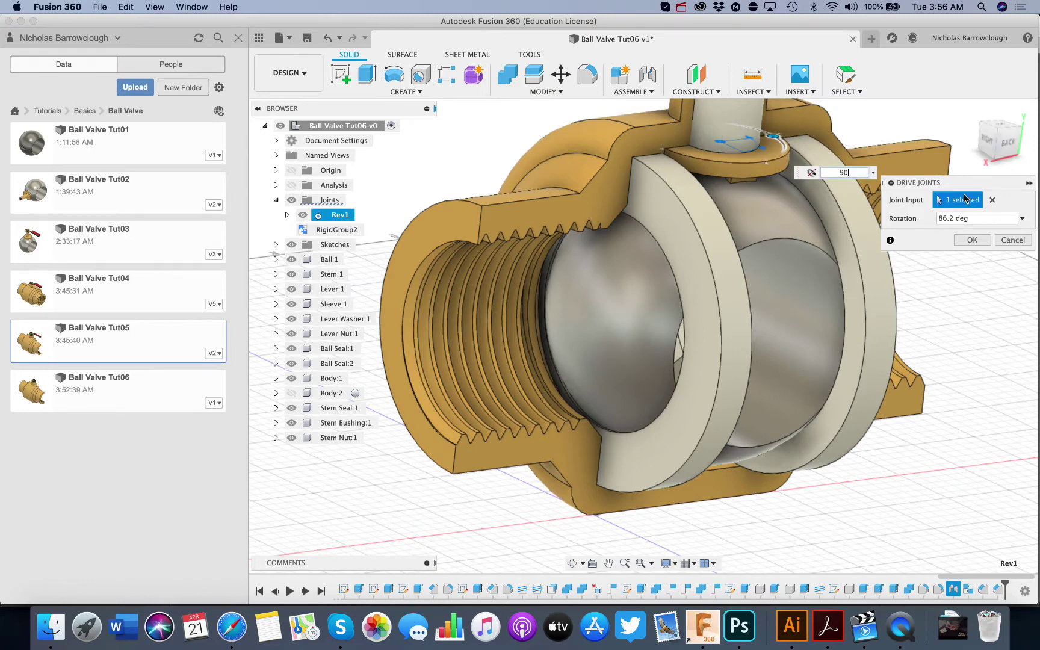
key("Return")
left_click(987, 139)
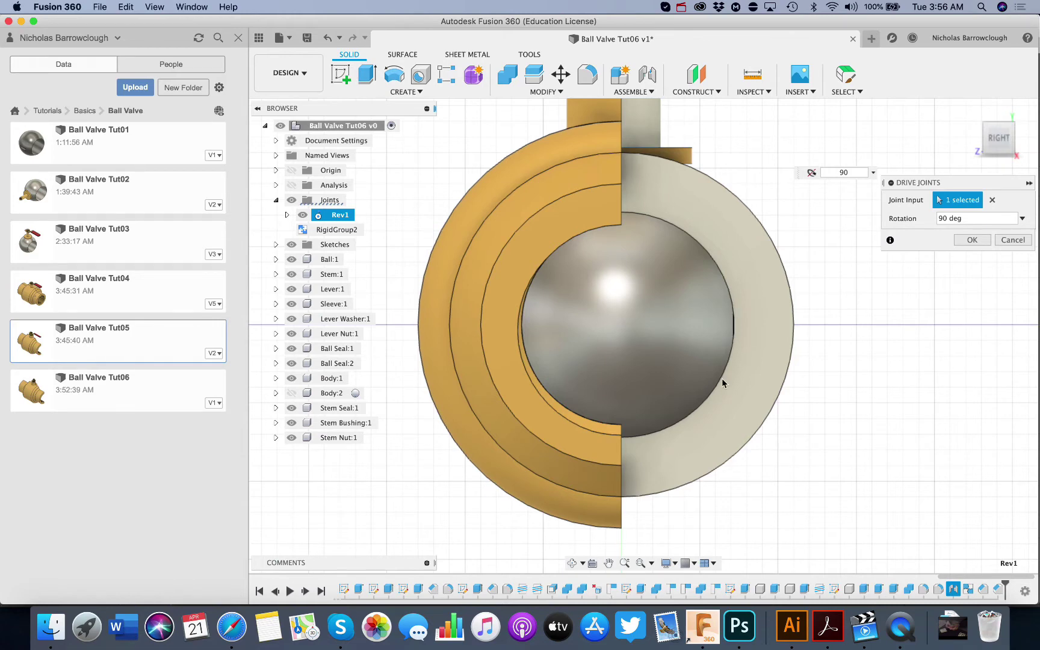
left_click(567, 564)
left_click_drag(673, 348, 573, 374)
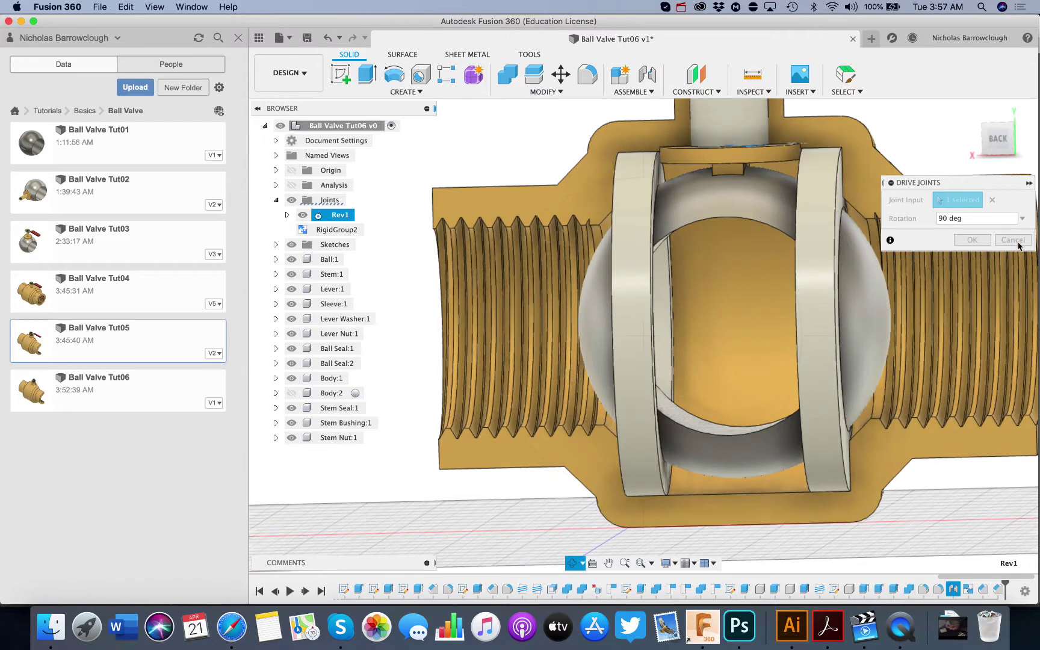
key("Return")
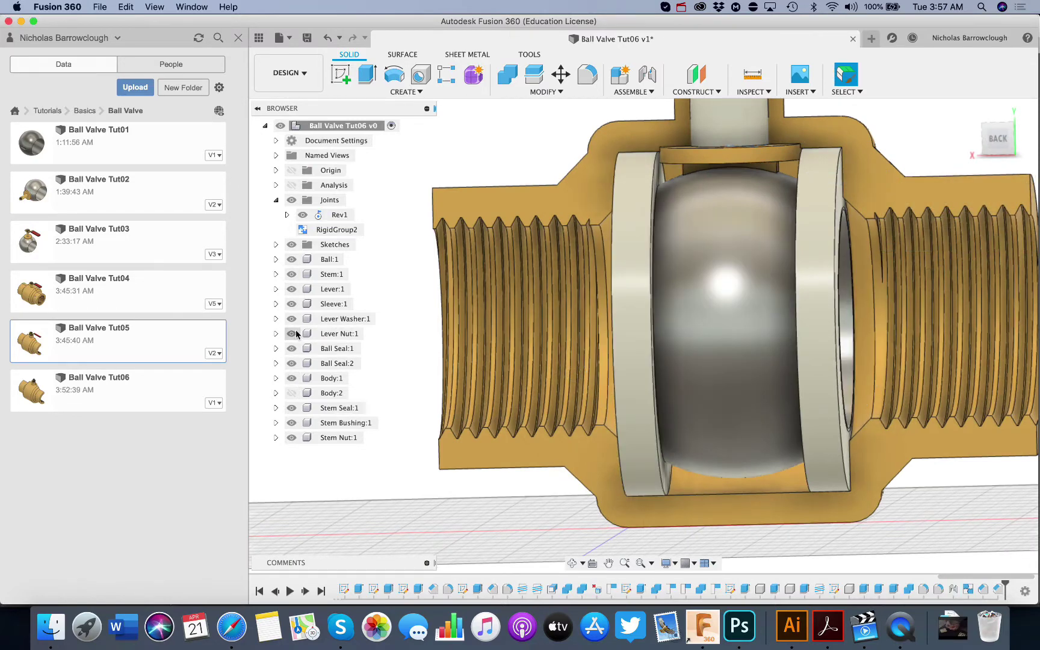
Hide Body:2 and Ball:1, then shift and orbit to view the seals obliquely
left_click(291, 392)
right_click(298, 259)
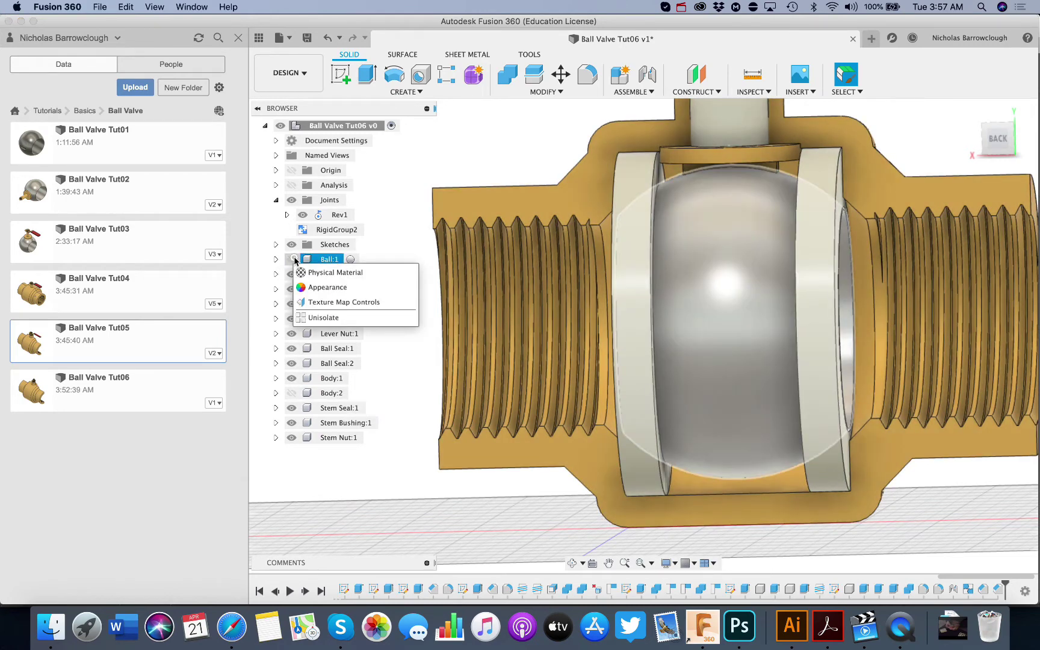
left_click(293, 259)
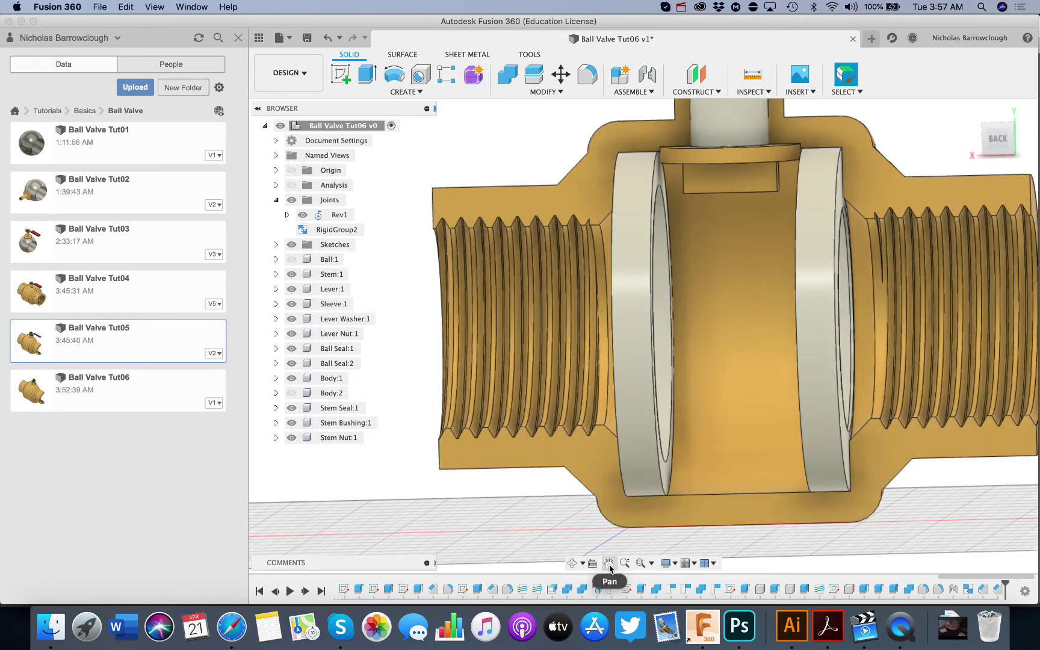
left_click_drag(693, 260, 723, 292)
left_click(575, 562)
Press Pull the ball seal's curved inner face by 1.5 mm, narrowing it to 34.5 mm radius
left_click(628, 564)
left_click_drag(614, 197, 618, 241)
key("Escape")
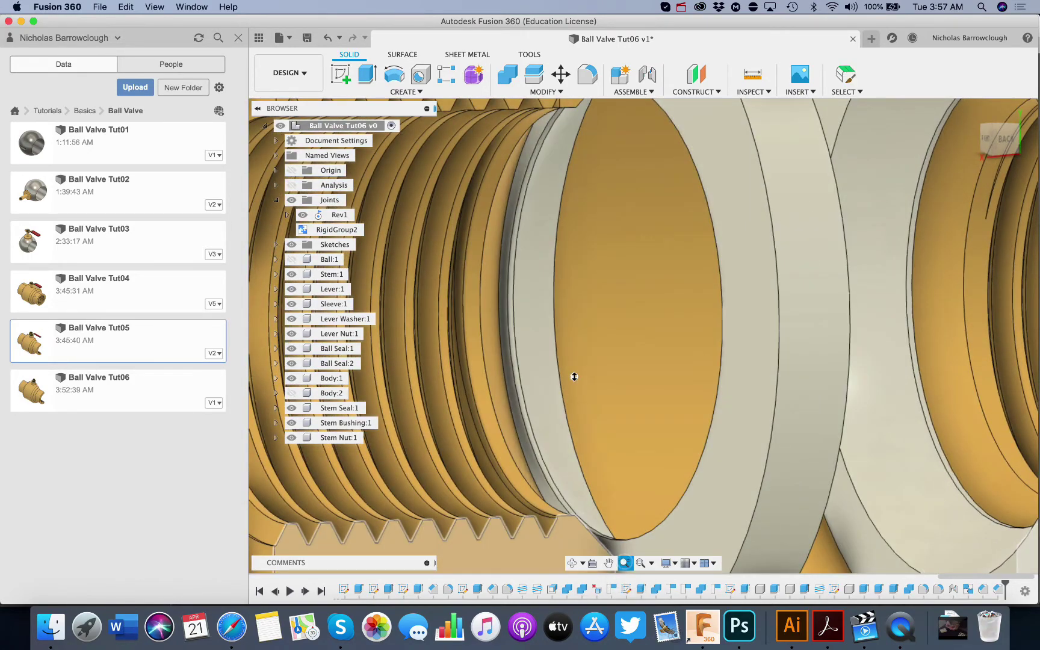
left_click_drag(574, 377, 454, 338)
left_click(548, 91)
left_click(533, 104)
left_click(377, 213)
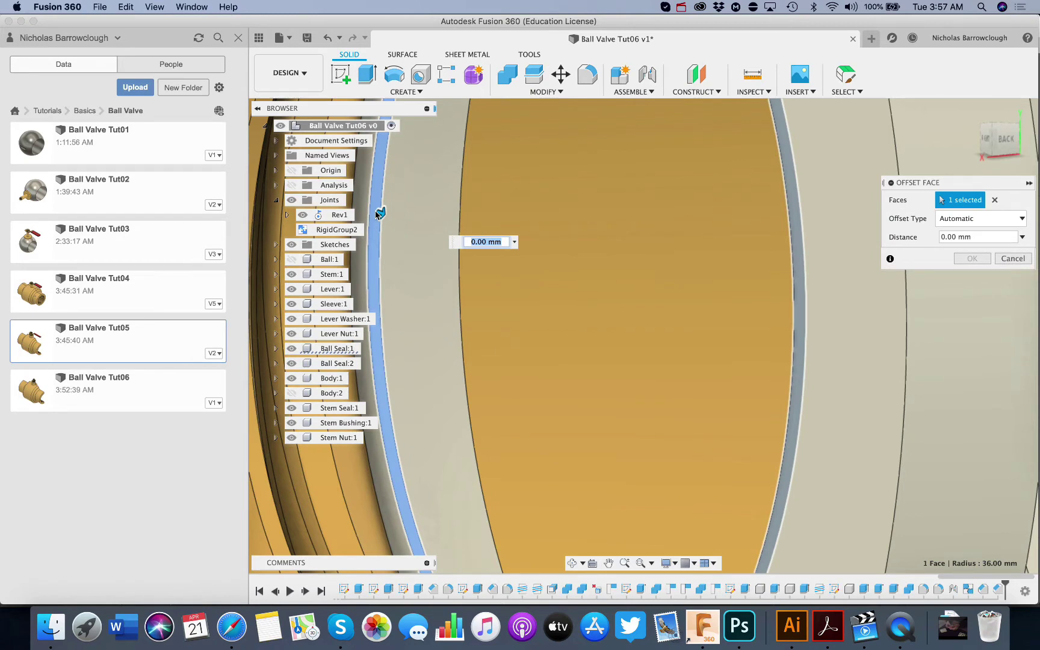
type("1.5")
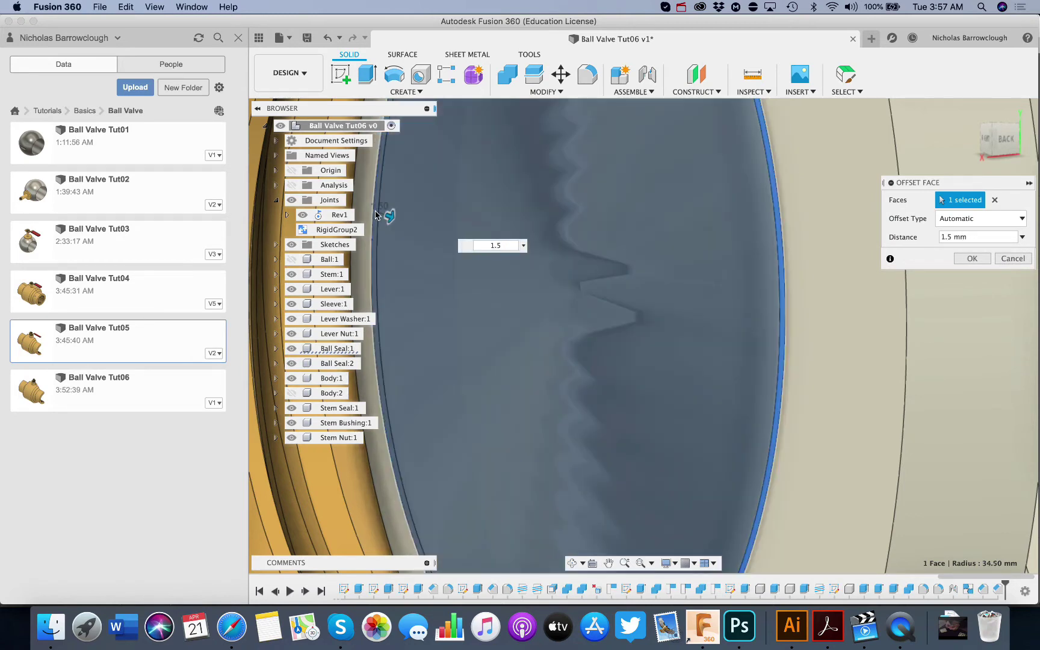
key("Return")
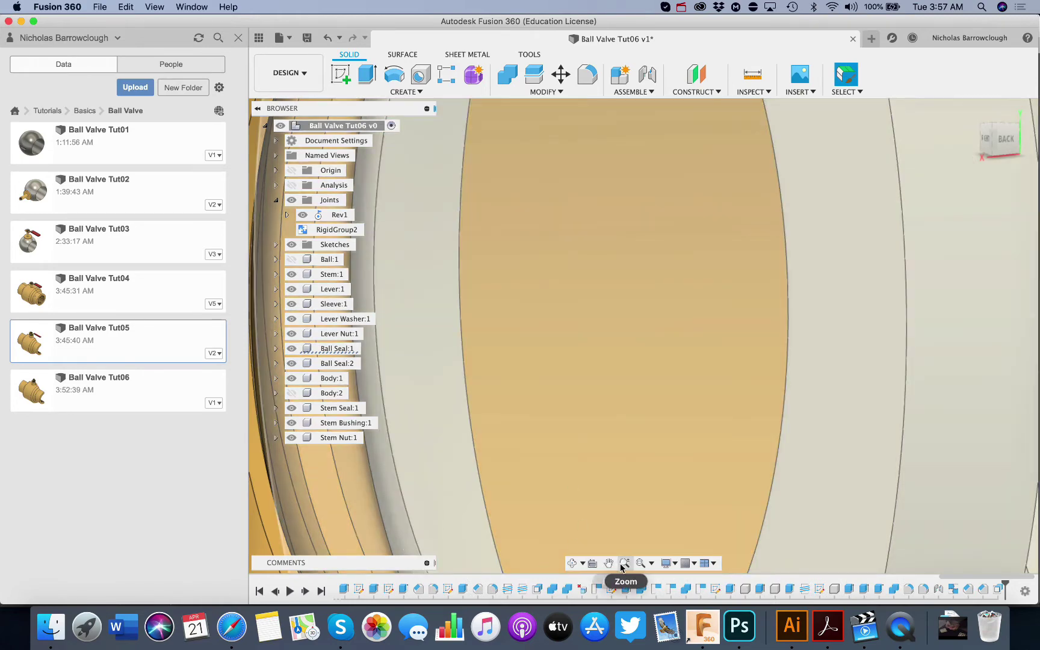
Unhide Ball:1 and orbit into the bore to see it inside the tightened seals
left_click(621, 567)
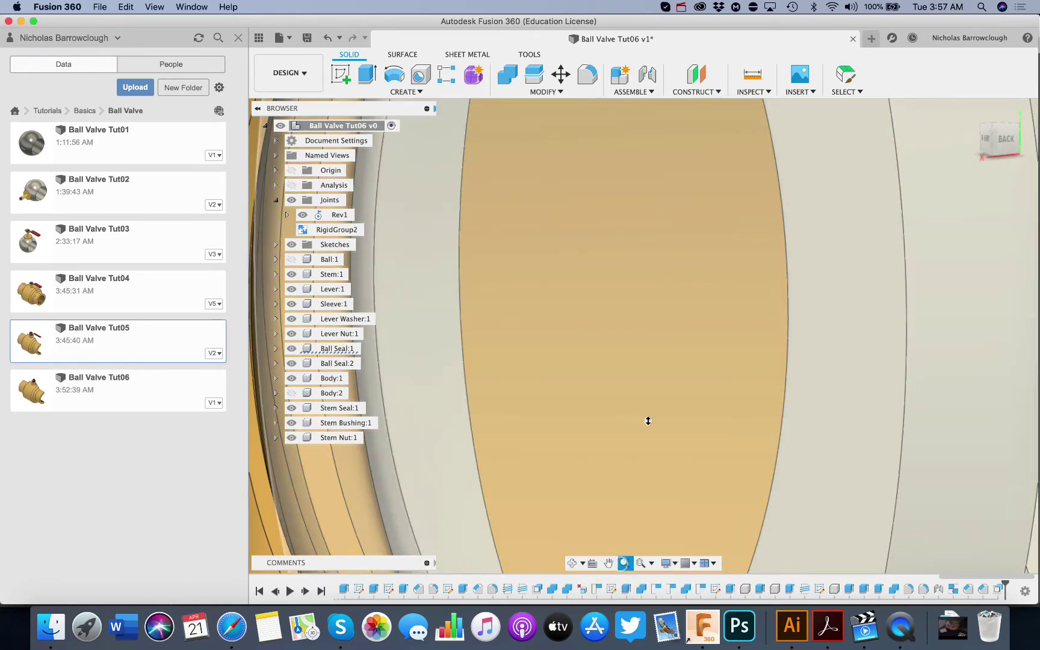
left_click_drag(639, 334, 558, 408)
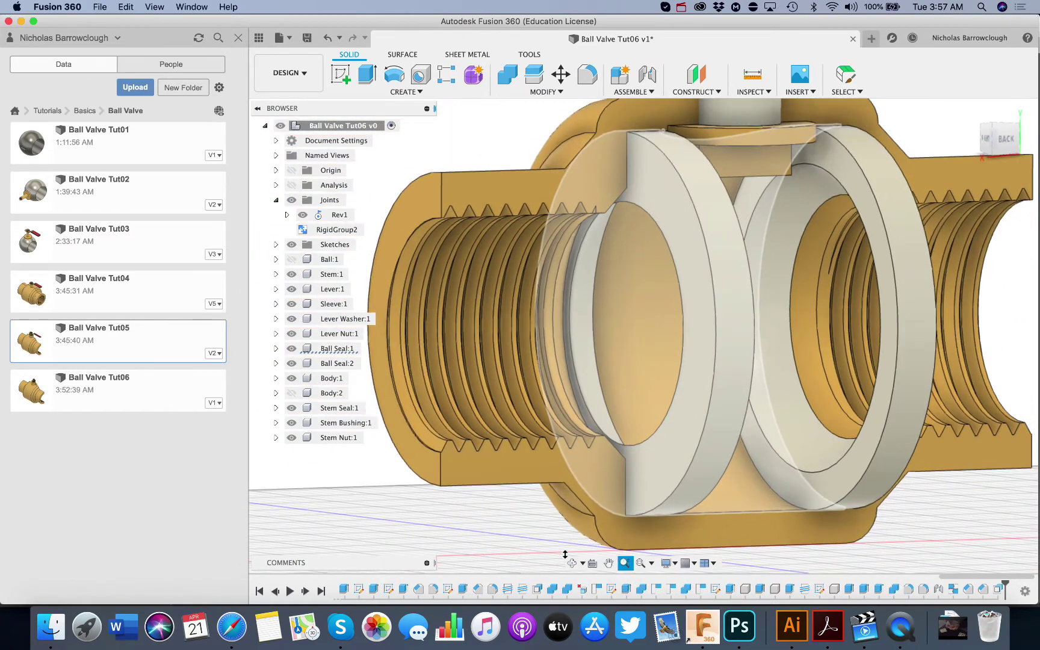
left_click(572, 562)
left_click_drag(645, 323, 656, 346)
key("Escape")
left_click(292, 259)
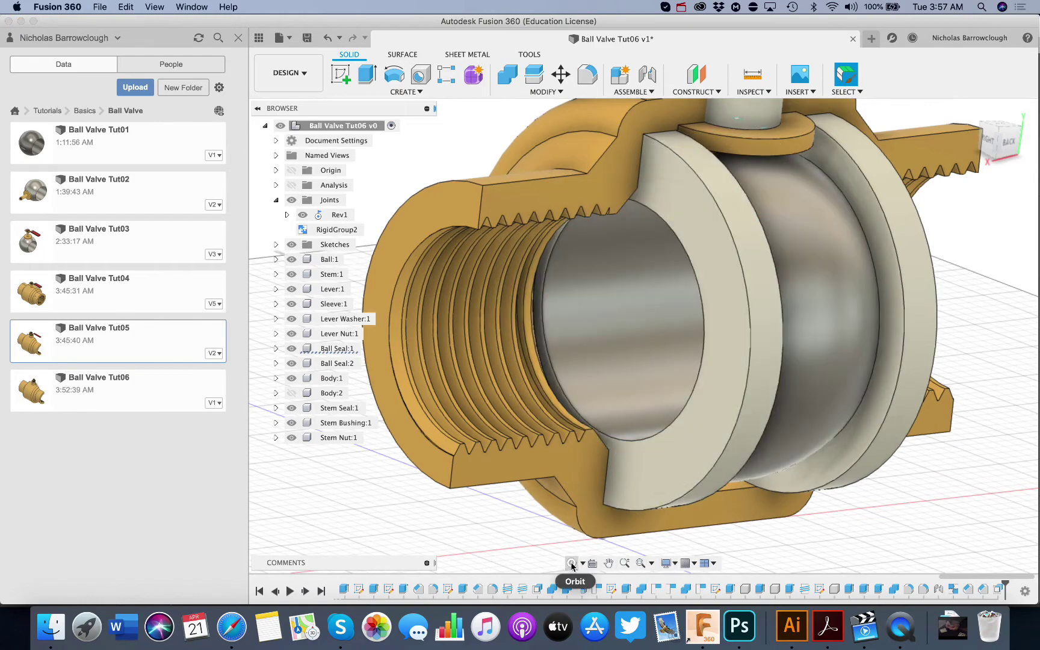
left_click(571, 563)
left_click_drag(671, 295, 669, 368)
key("Escape")
Drive the Rev1 joint through a 90° rotation
right_click(335, 214)
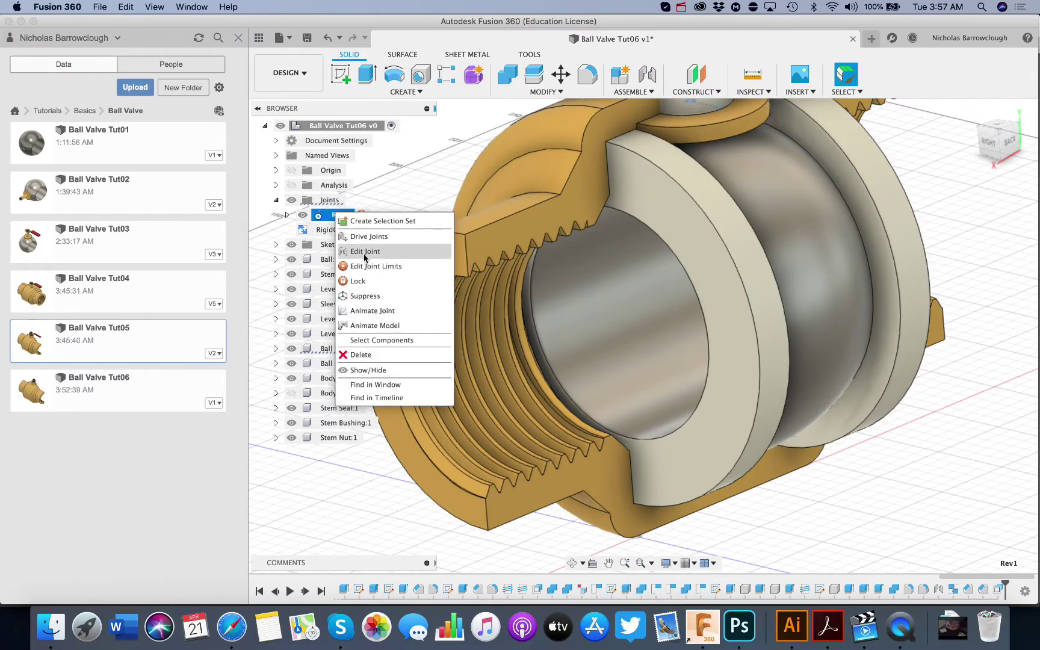
left_click(361, 236)
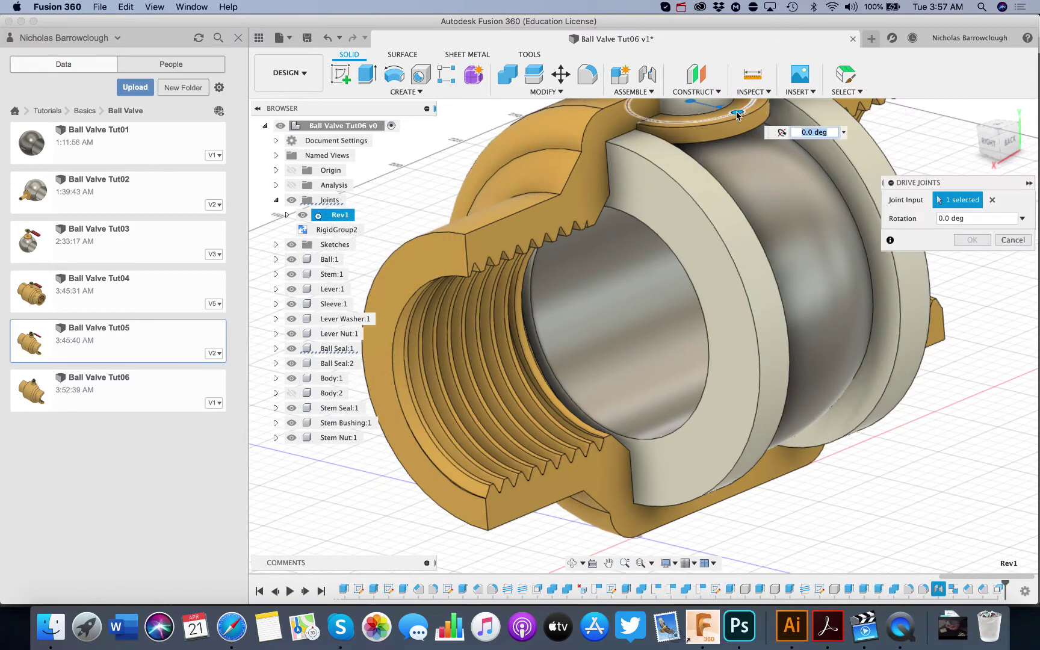
key("Return")
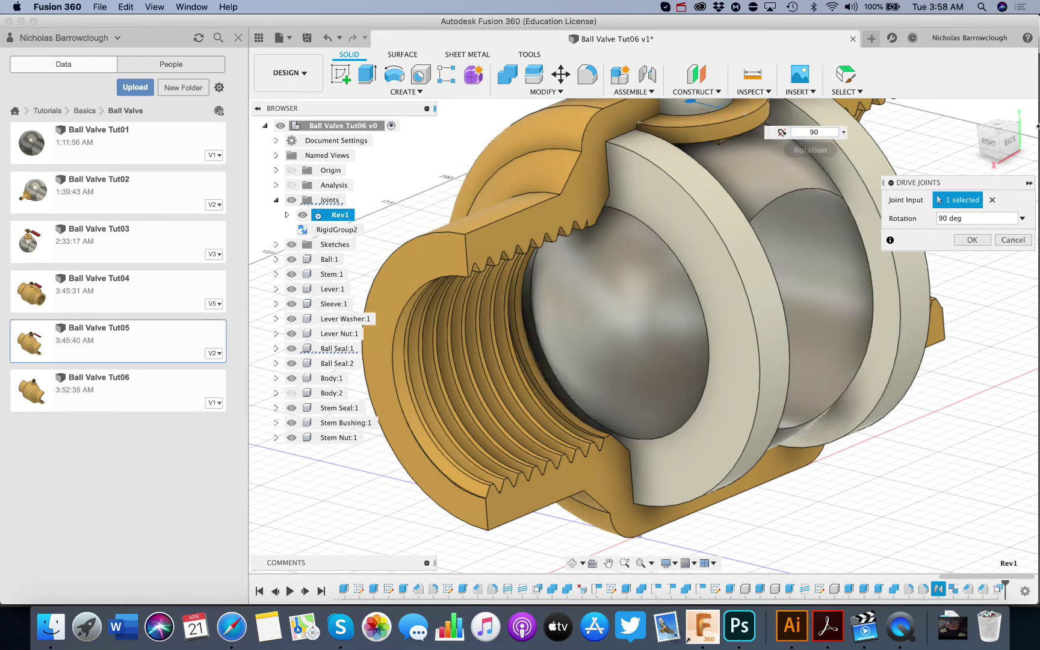
Inspect the turned ball from the right view, then swing the lever past 90° around the stem
left_click(990, 145)
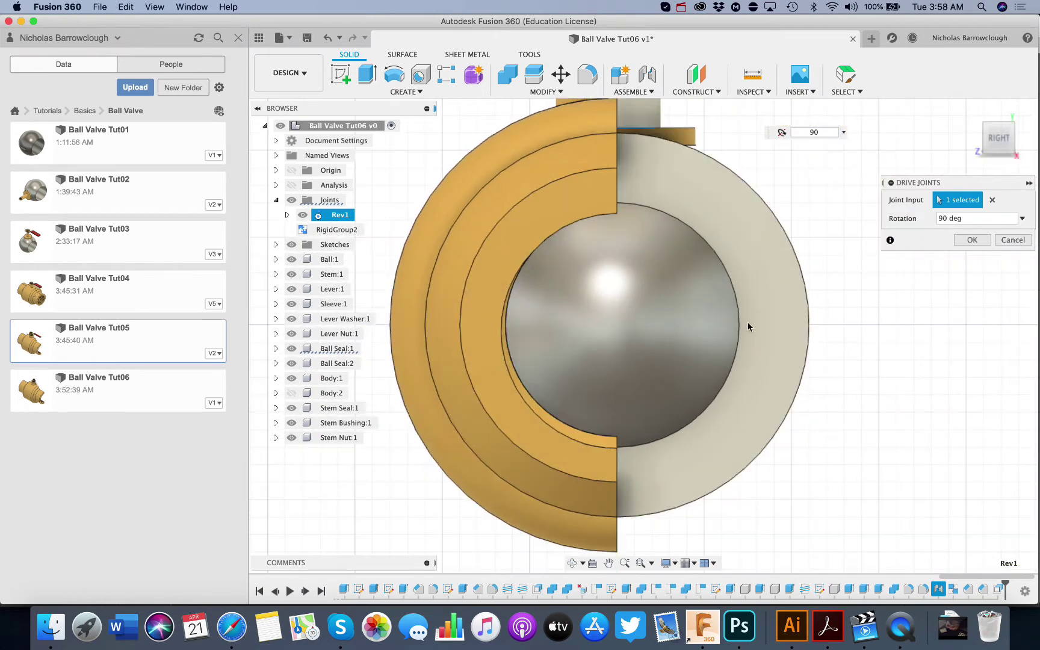
left_click(571, 565)
left_click_drag(664, 325, 585, 341)
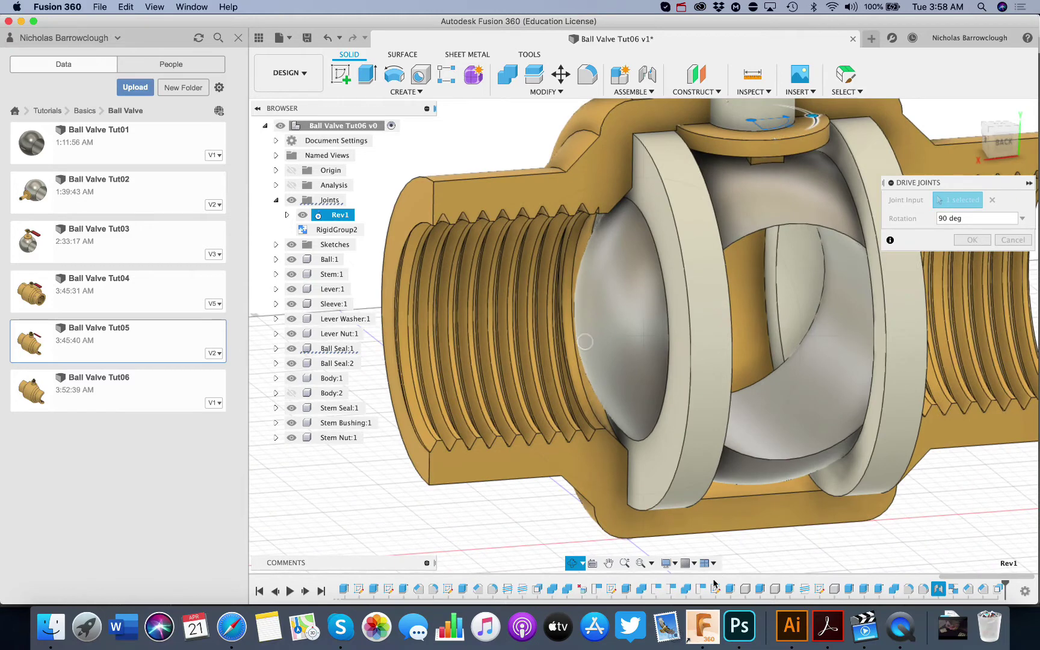
left_click(641, 563)
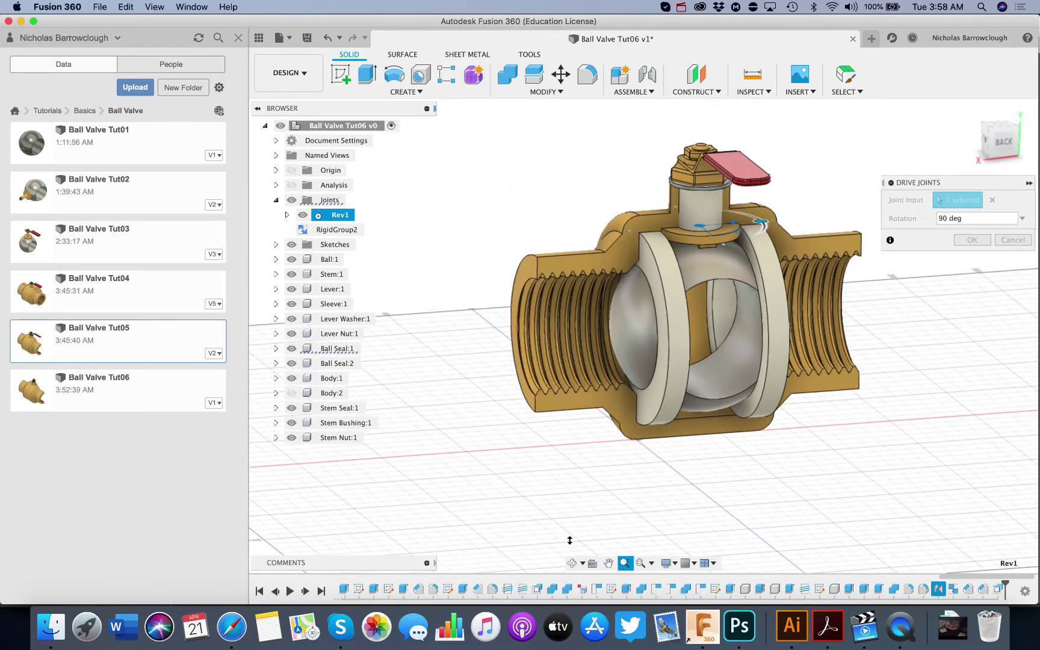
left_click(603, 566)
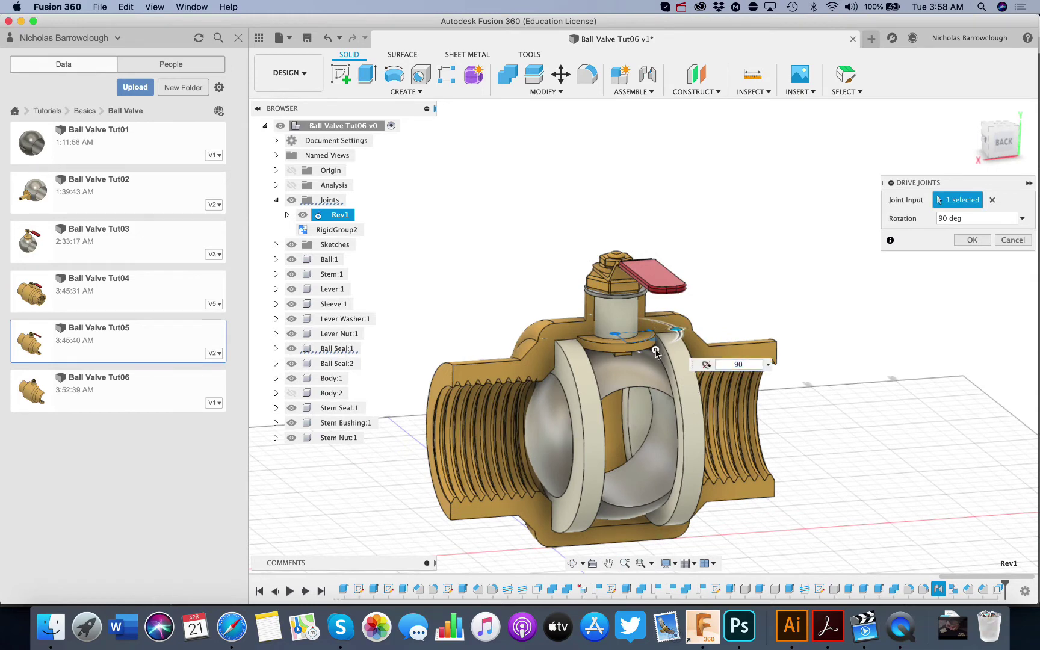
mouse_move(656, 353)
left_mouse_down()
mouse_move(665, 346)
mouse_move(601, 348)
mouse_move(581, 335)
mouse_move(585, 324)
mouse_move(604, 346)
mouse_move(659, 340)
mouse_move(613, 309)
mouse_move(560, 295)
mouse_move(612, 361)
mouse_move(550, 301)
mouse_move(570, 290)
mouse_move(548, 287)
mouse_move(568, 355)
mouse_move(647, 358)
left_mouse_up()
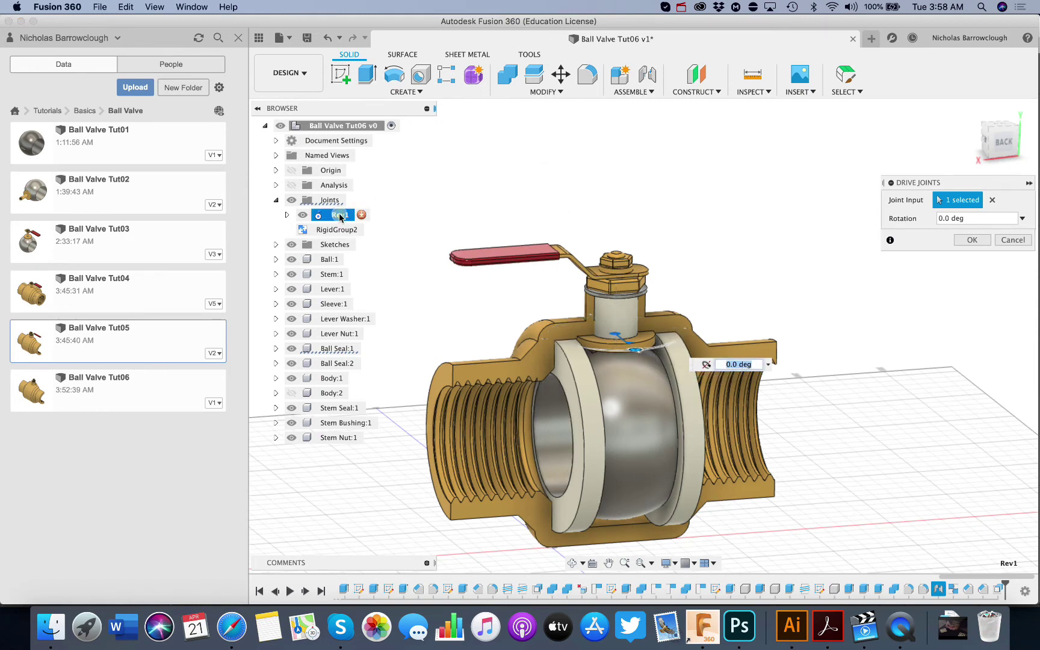
Start a new joint from the Assemble menu, then cancel it
left_click(639, 92)
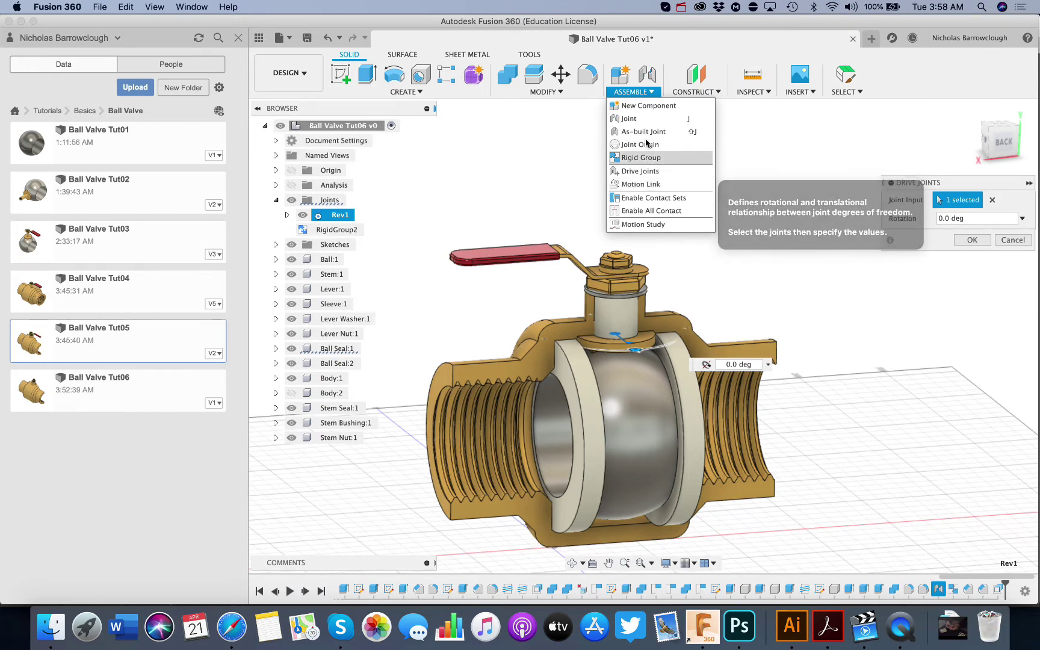
left_click(629, 118)
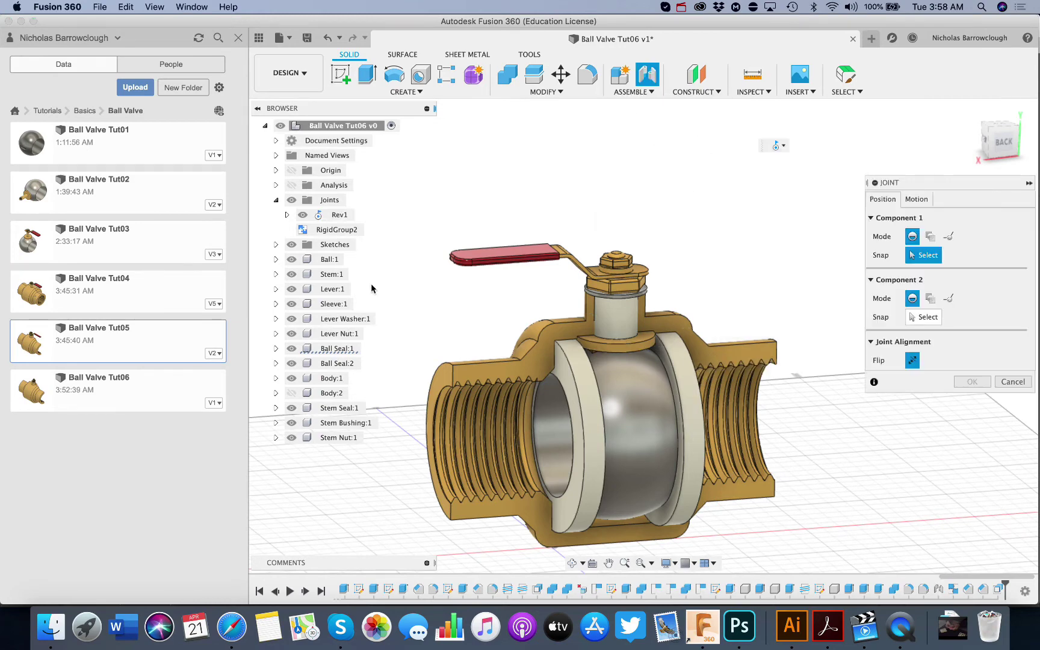
key("Escape")
Review Rev1's Motion settings in Edit Joint and cancel without changes
right_click(338, 219)
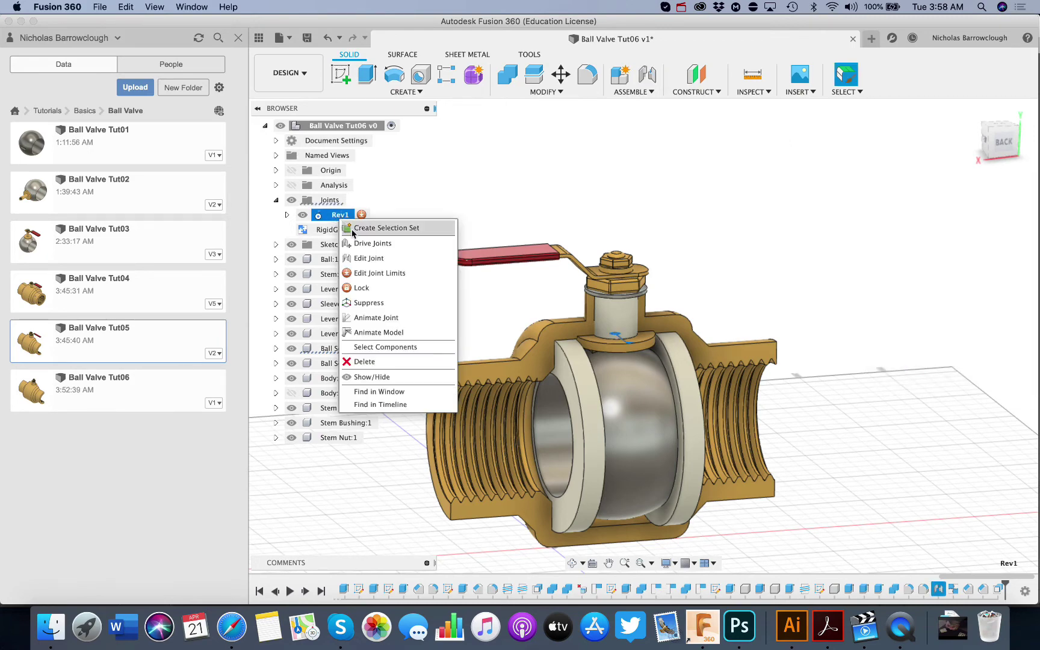
left_click(367, 260)
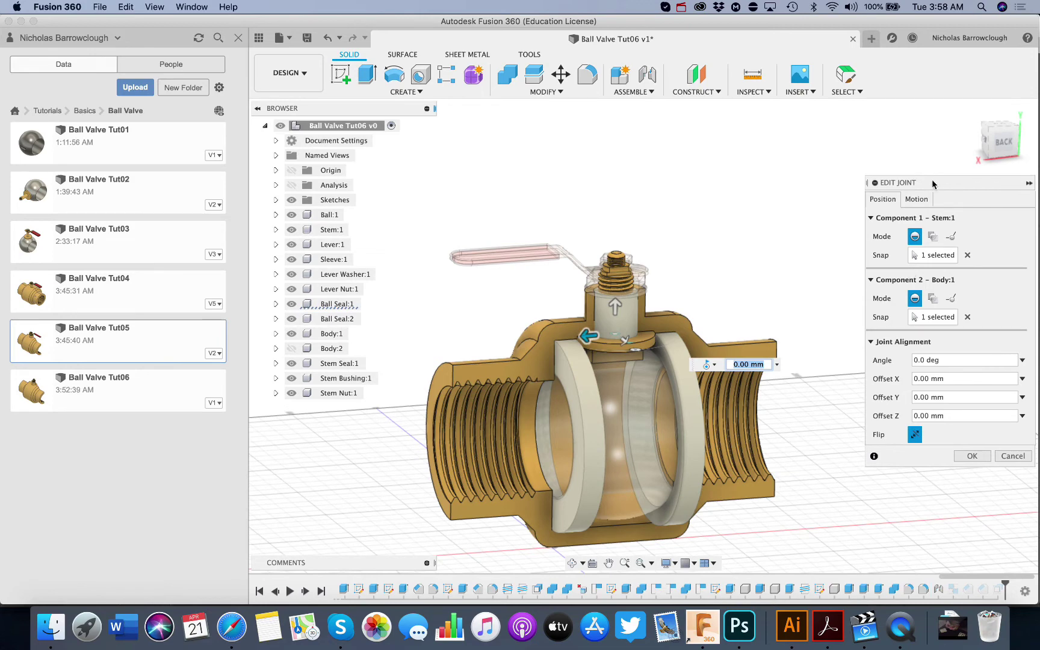
left_click(916, 199)
left_click(1013, 296)
Limit Rev1 to 0.0–90 deg with a 0.0 deg rest, preview the motion and apply
right_click(329, 219)
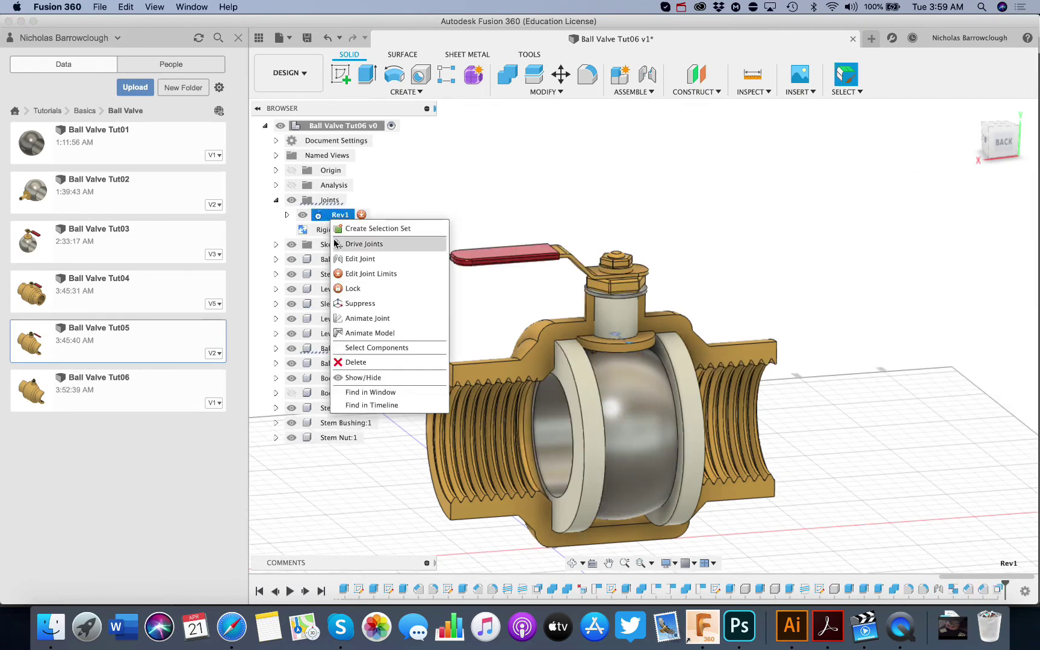
left_click(376, 274)
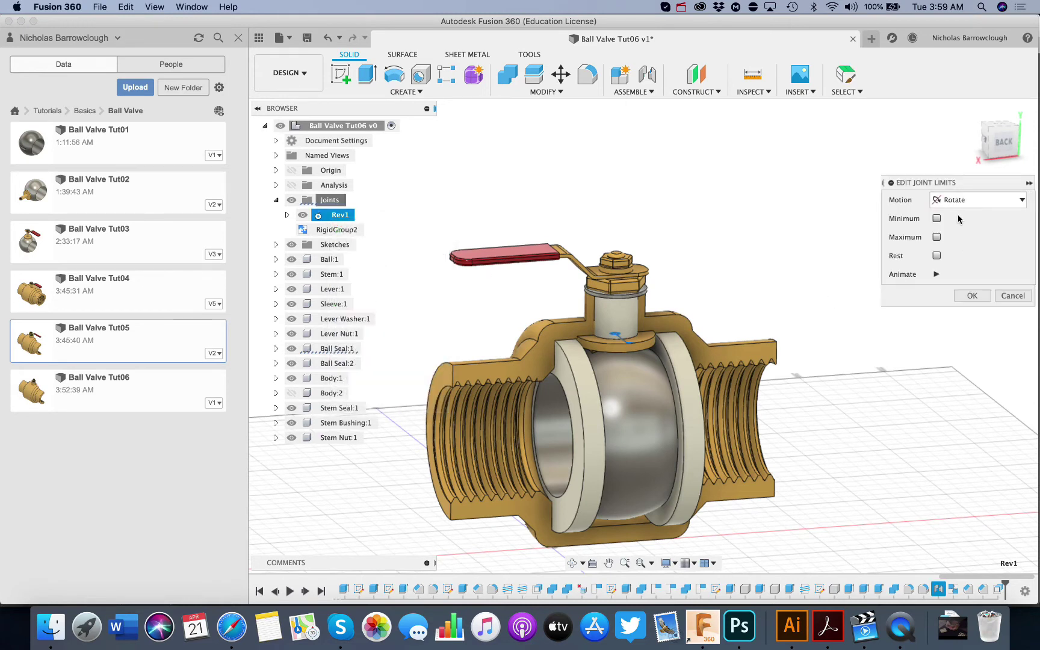
left_click(936, 219)
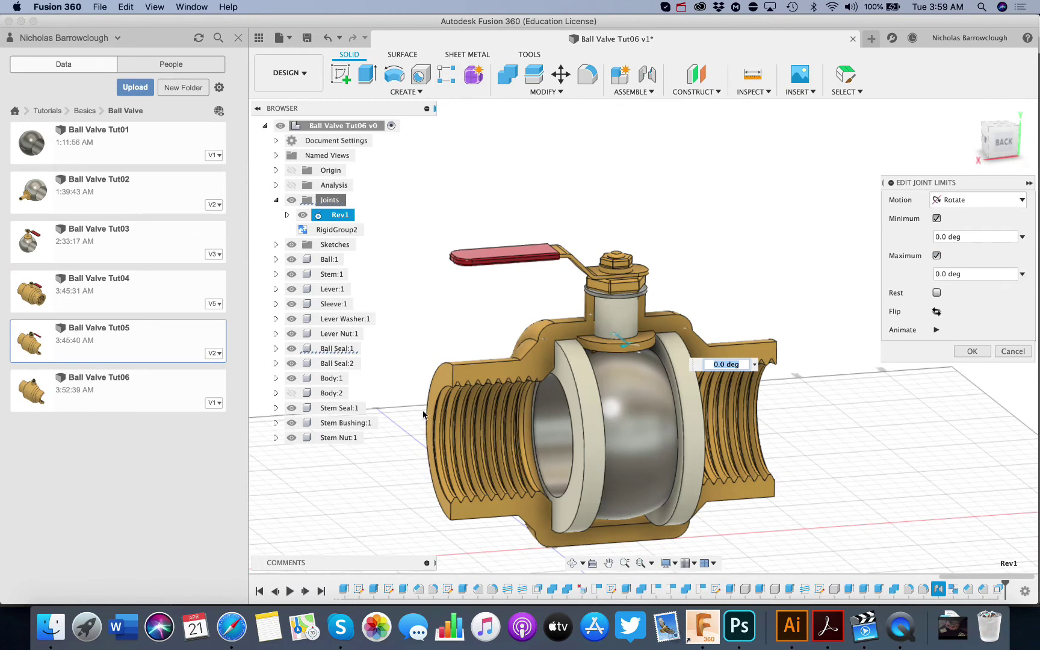
left_click(966, 274)
type("90")
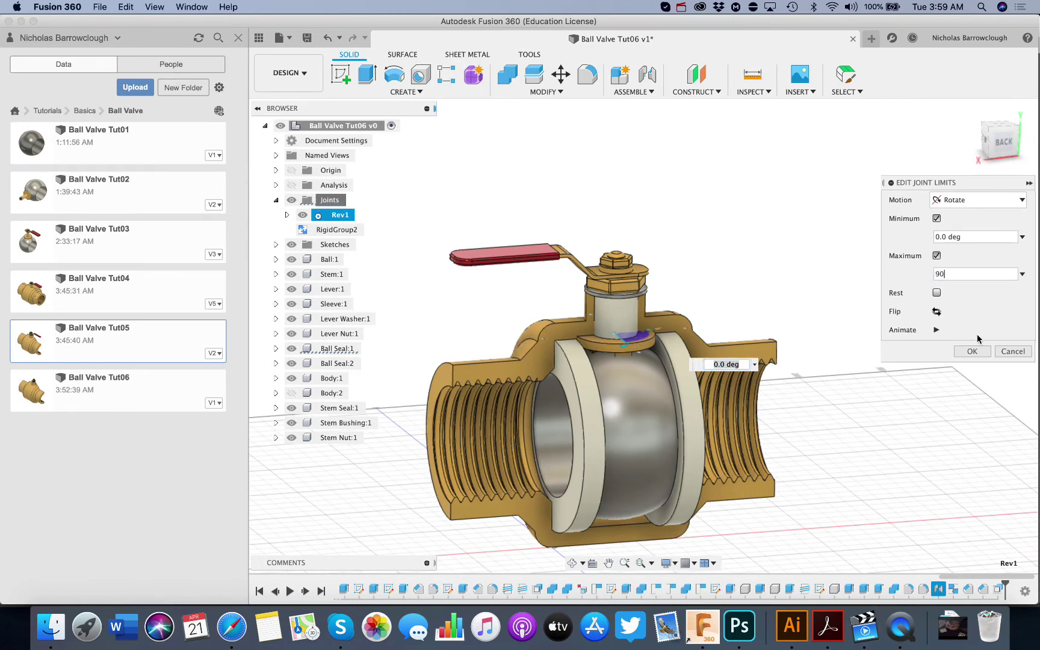
left_click(936, 293)
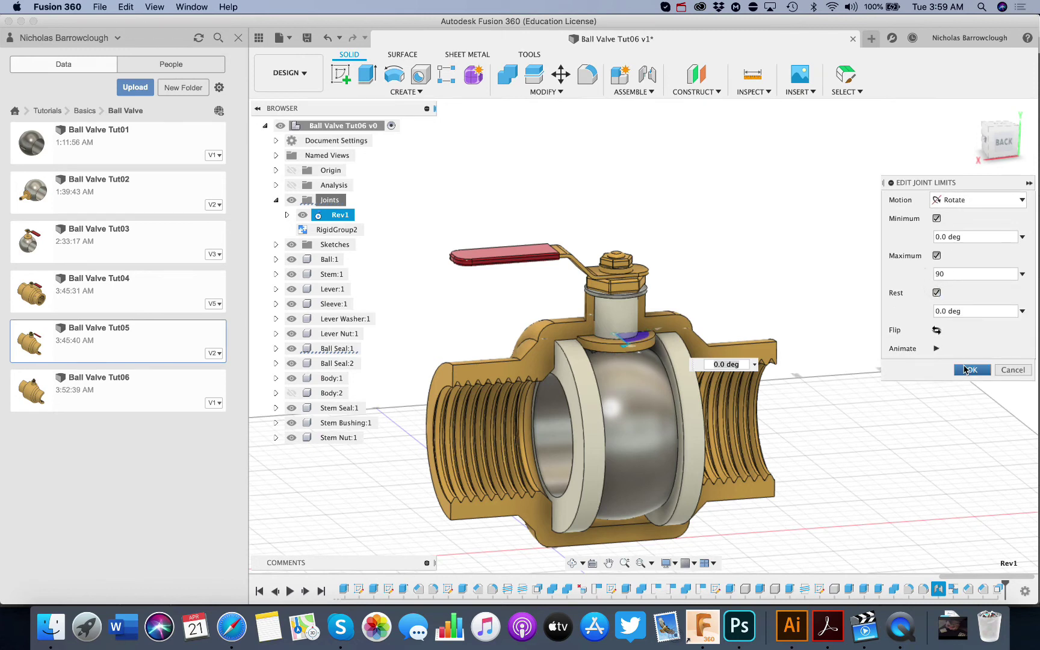
left_click(935, 349)
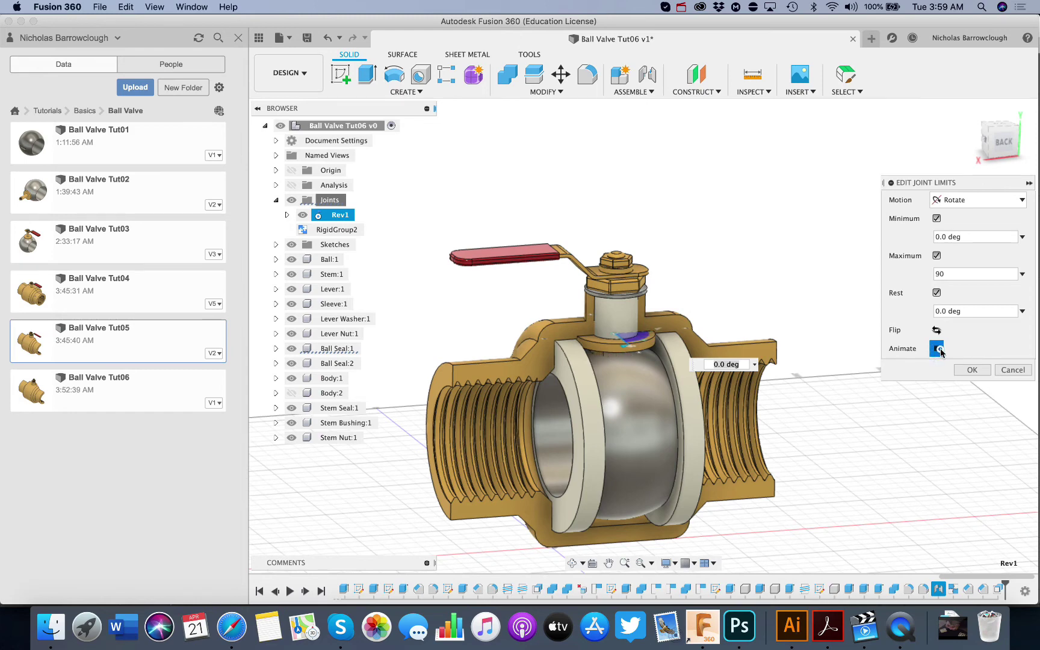
left_click(939, 350)
left_click(970, 368)
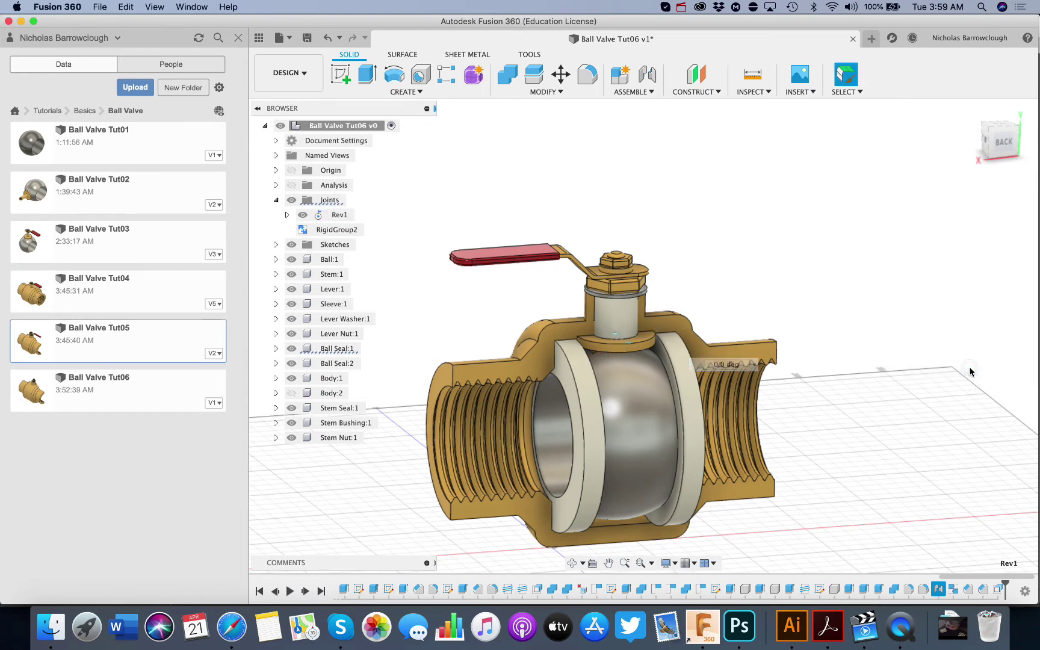
Drive Rev1 to 90° as a test, then discard that rotation
left_click(332, 216)
right_click(332, 217)
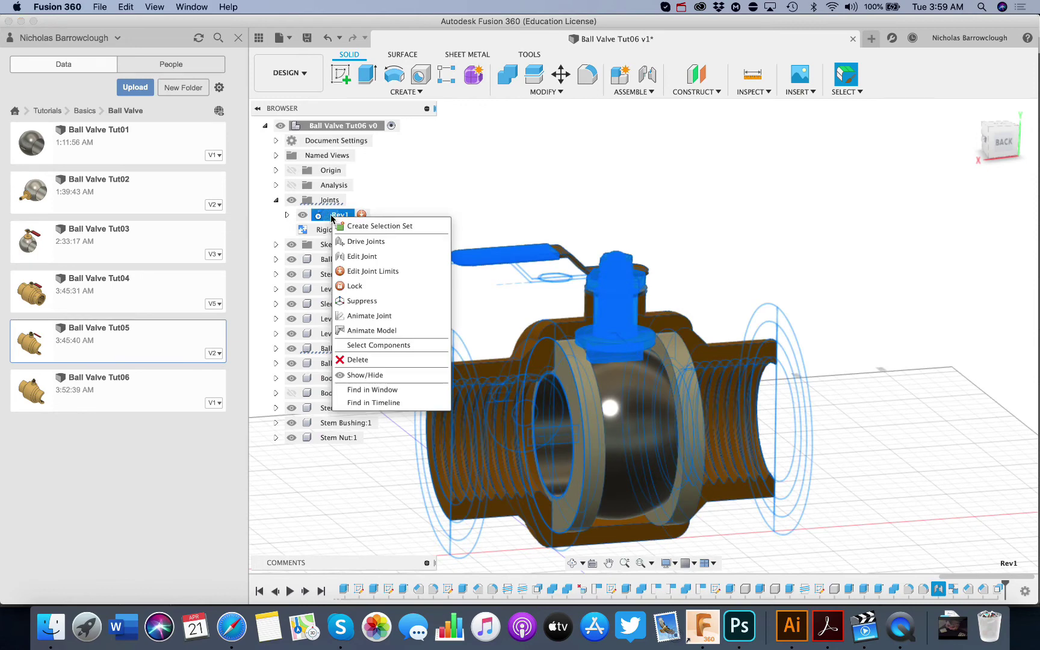
left_click(352, 245)
type("90")
key("Return")
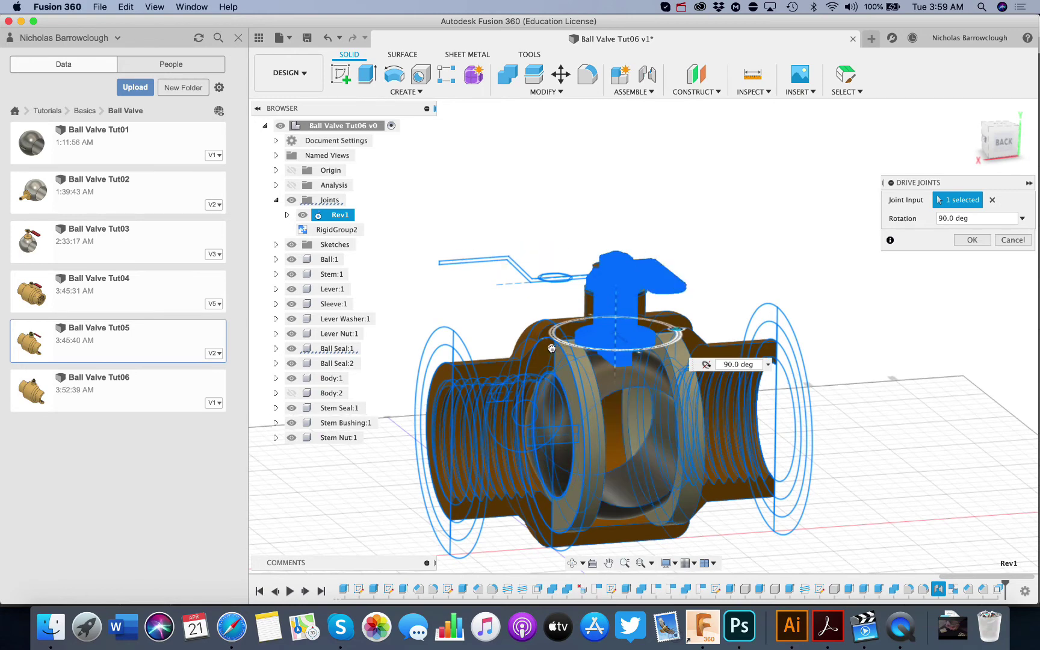
left_click(1012, 239)
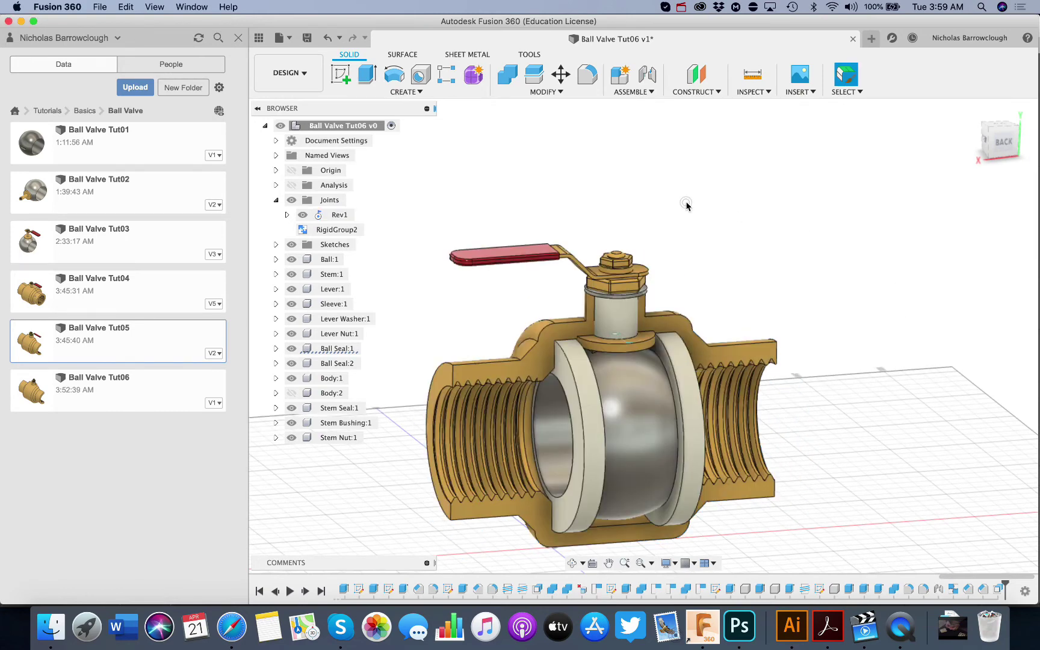
Drag the lever to 90°, try pushing past the limit, and swing it back toward 0°
right_click(338, 216)
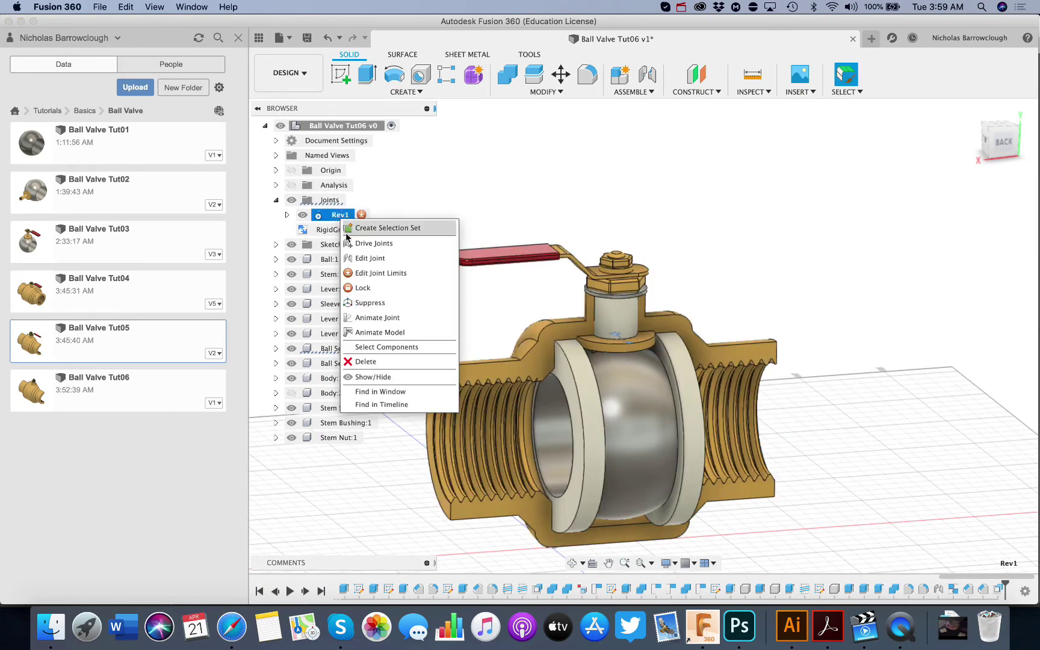
left_click(351, 244)
left_click_drag(634, 349, 720, 312)
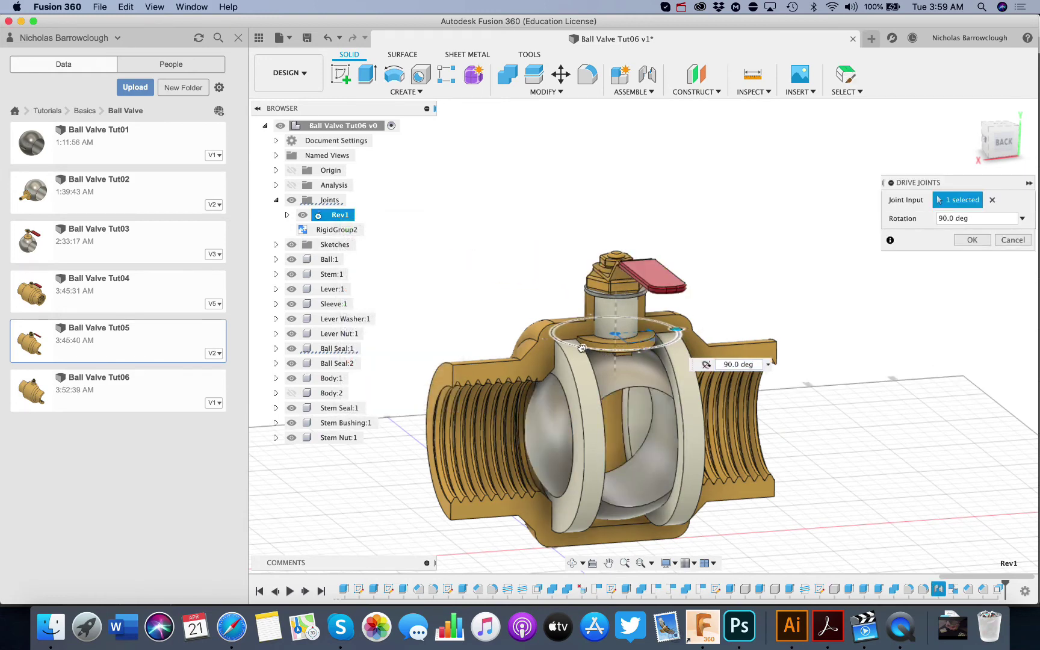
mouse_move(613, 351)
left_mouse_down()
mouse_move(684, 344)
mouse_move(606, 352)
left_mouse_up()
left_click(571, 563)
key("Escape")
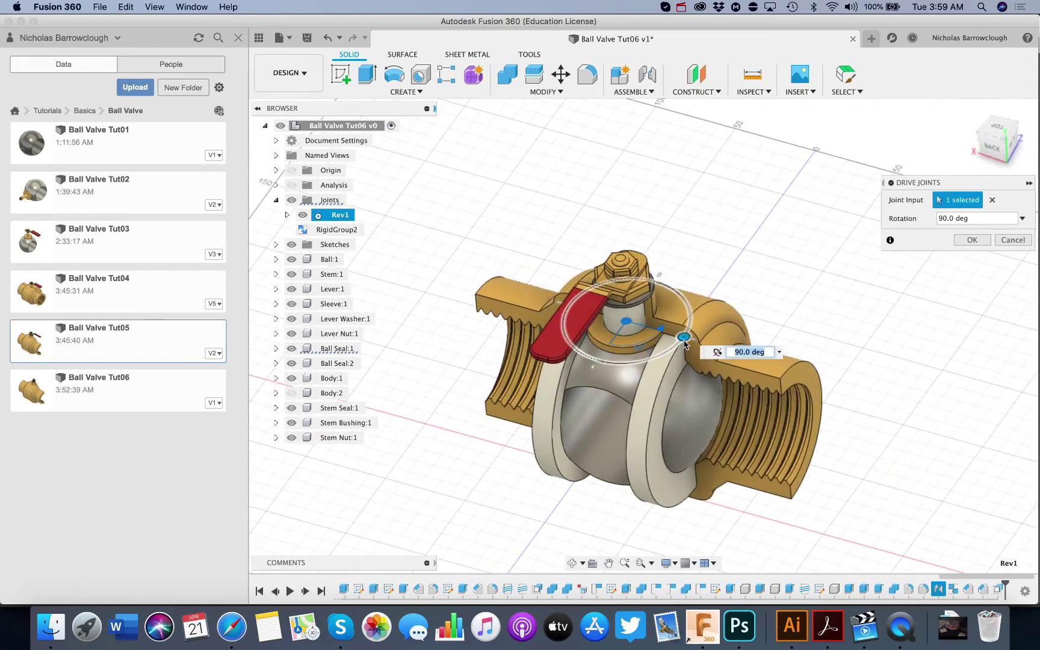
left_click_drag(684, 337, 599, 356)
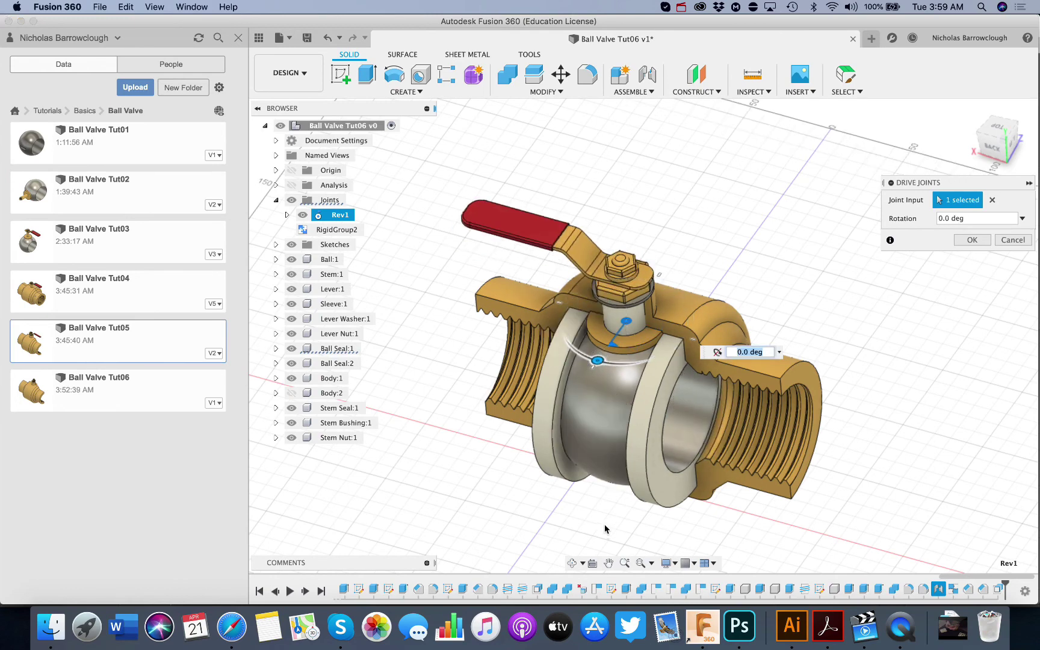
left_click(574, 562)
left_click_drag(664, 334, 555, 334)
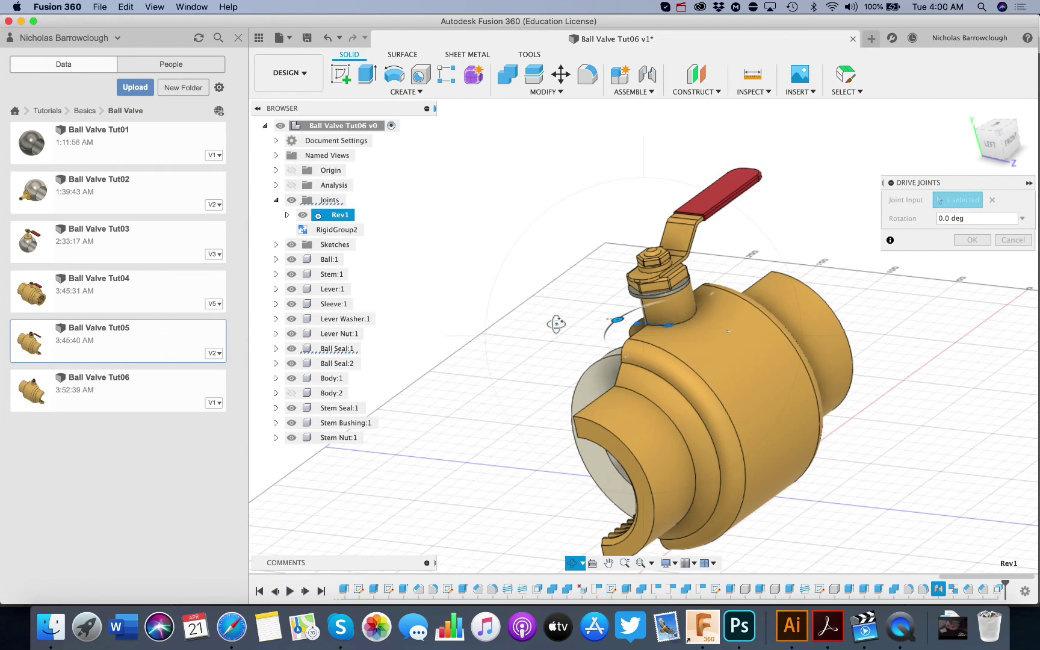
left_click_drag(556, 324, 720, 340)
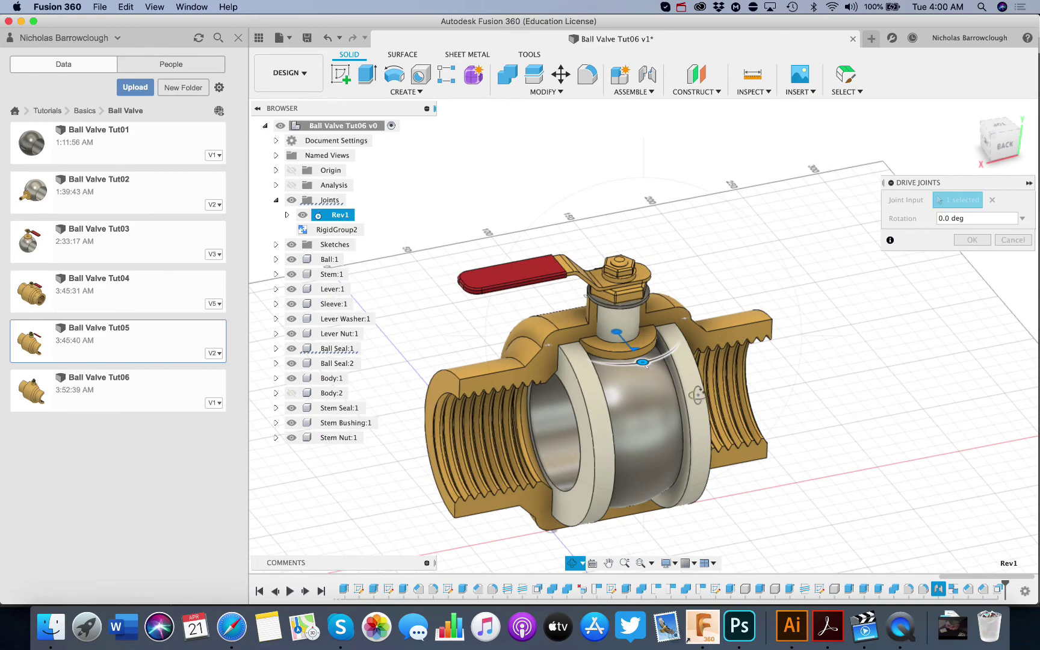
left_click_drag(611, 370, 594, 357)
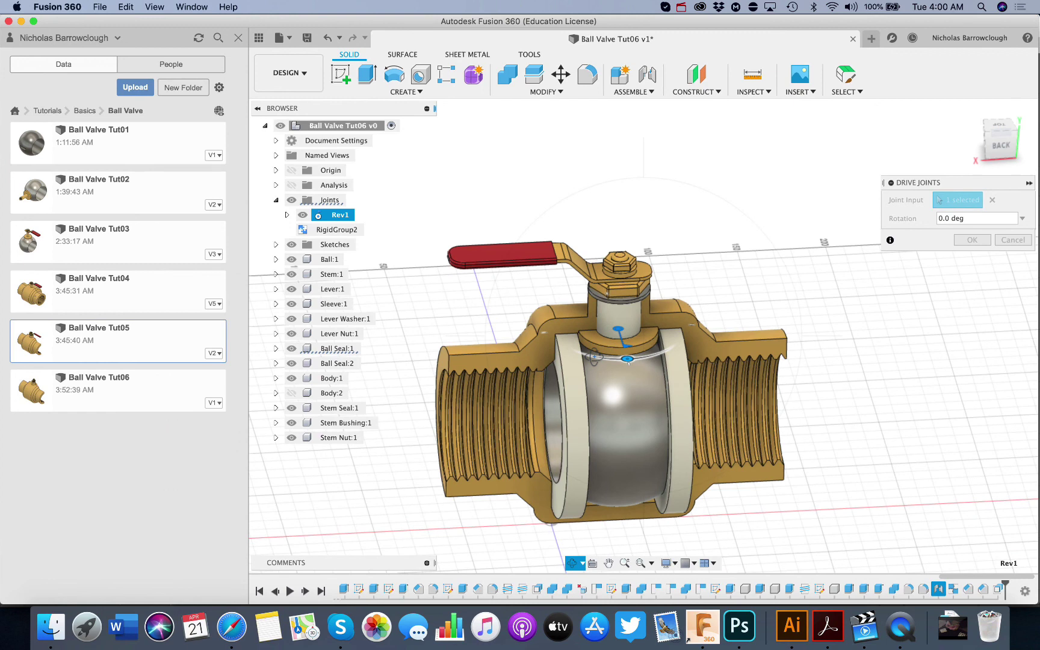